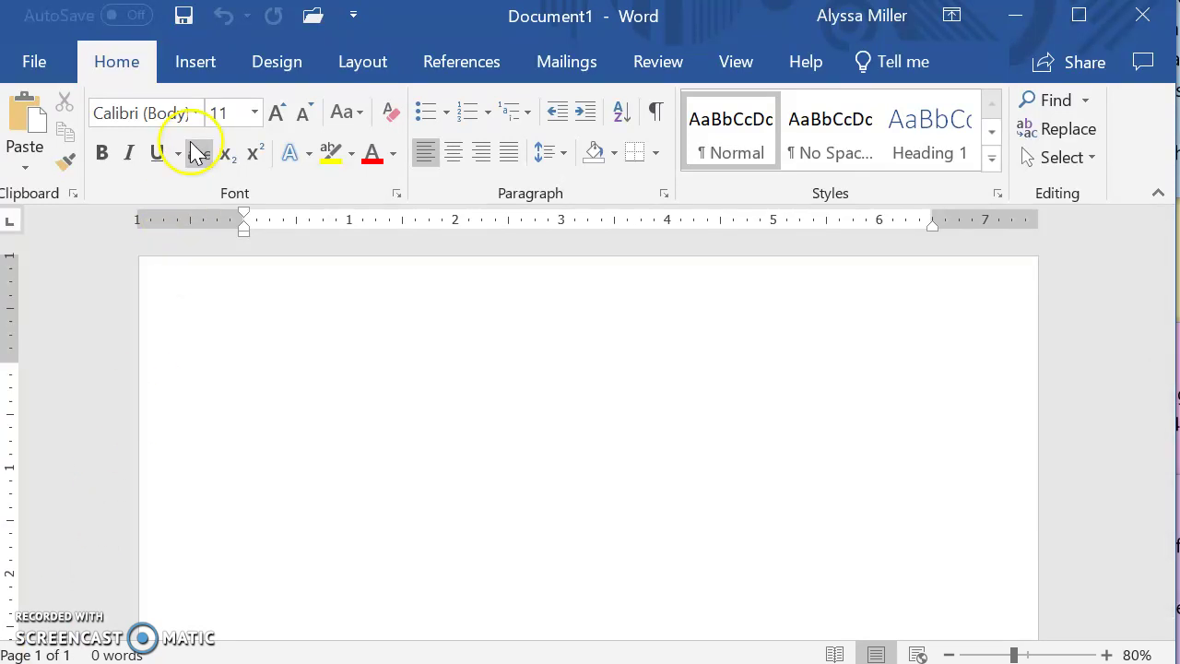
Set the document font to Times New Roman at size 12.
left_click(194, 112)
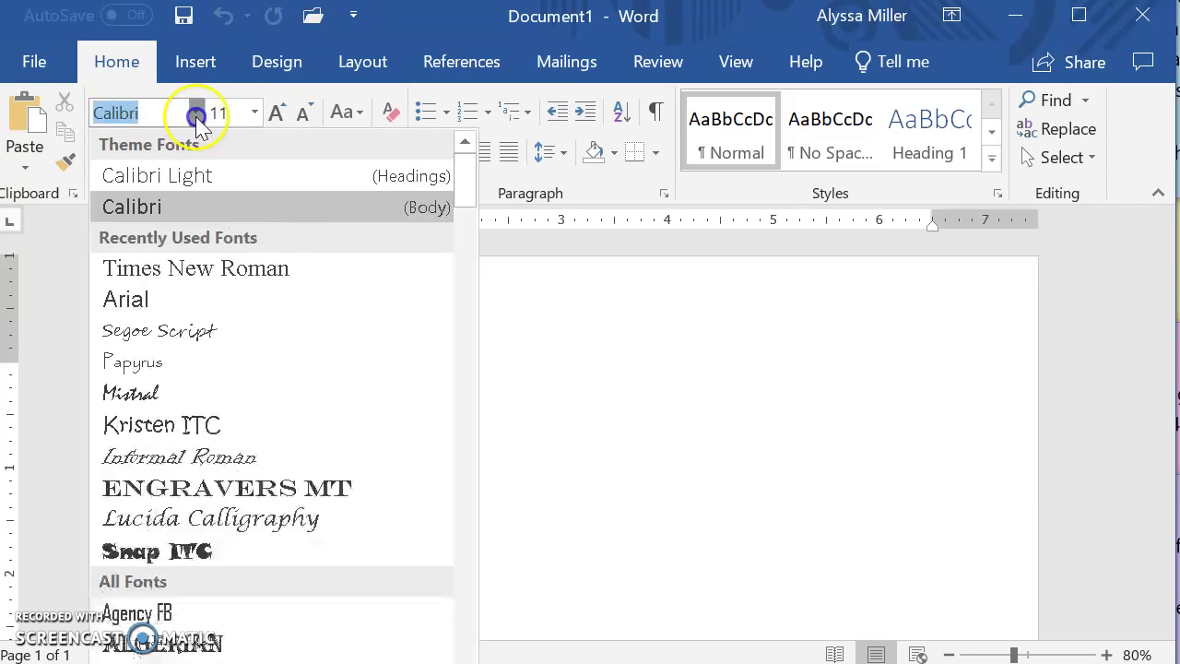
left_click(207, 274)
left_click(256, 113)
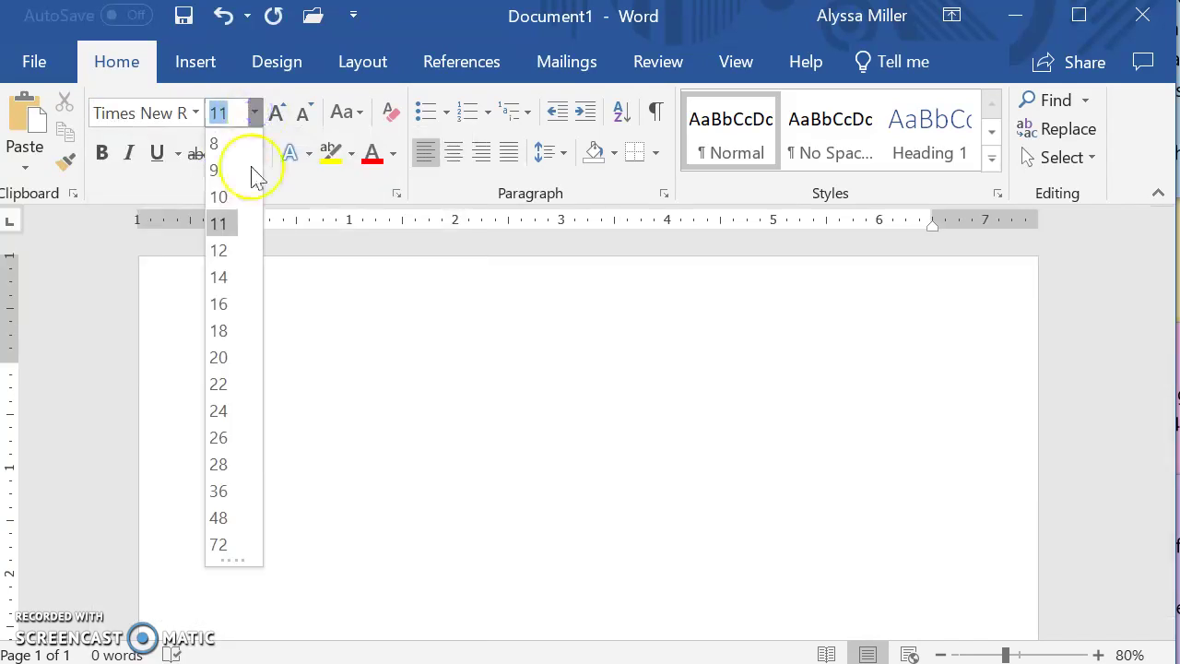
left_click(231, 251)
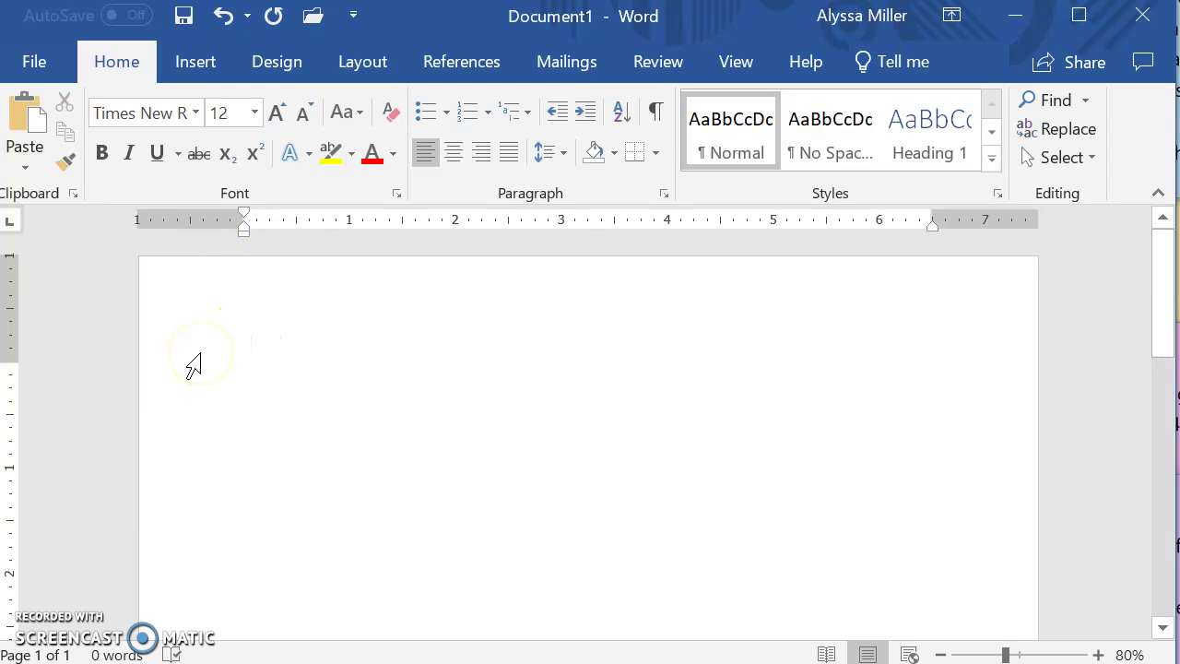
Type the heading lines Your Name, Teachers Name and Due Date on separate lines.
type("Y")
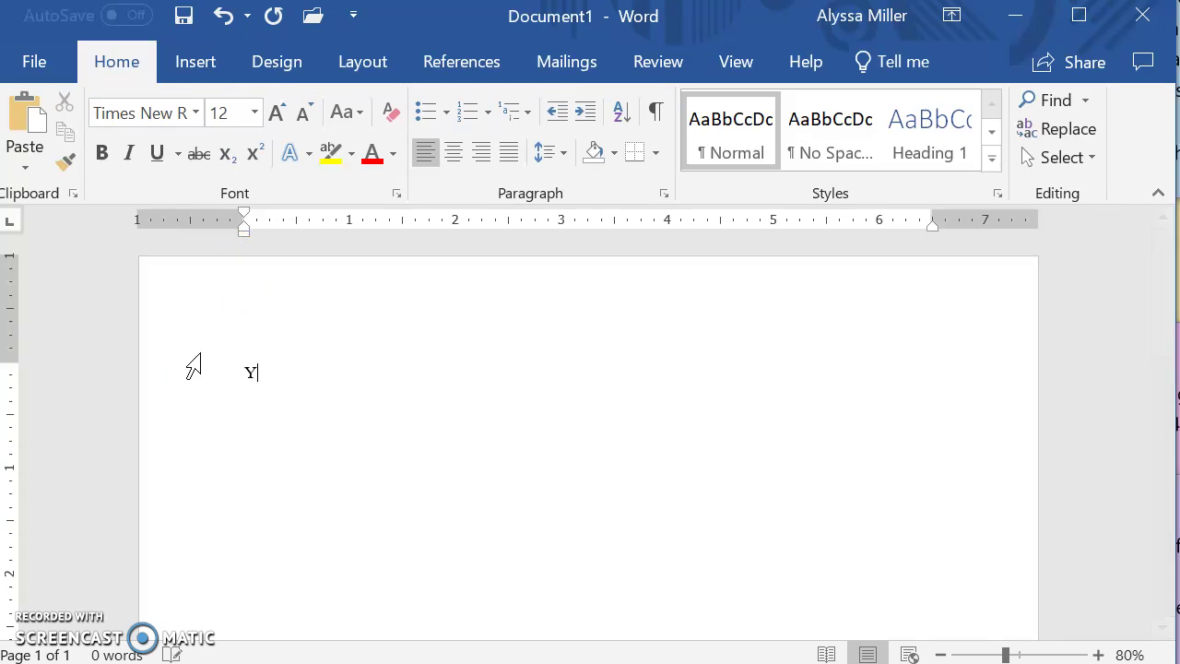
type("our Name")
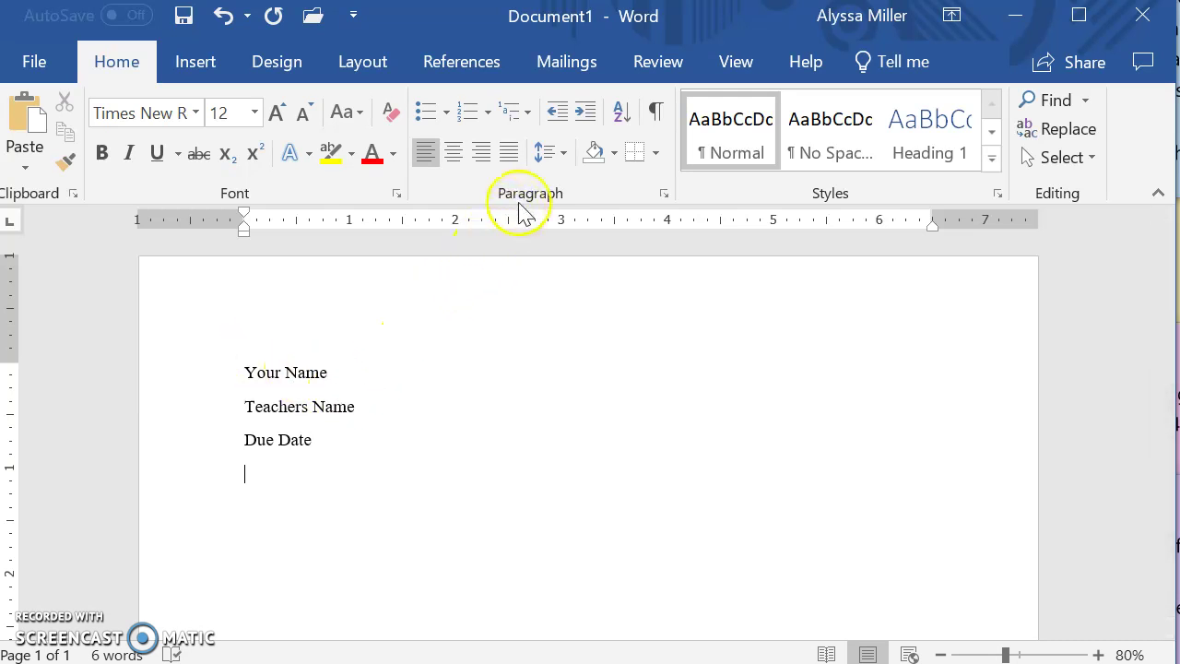
Add a centered 'Book Title' line, then a left-aligned, tab-indented Introduction line.
left_click(456, 154)
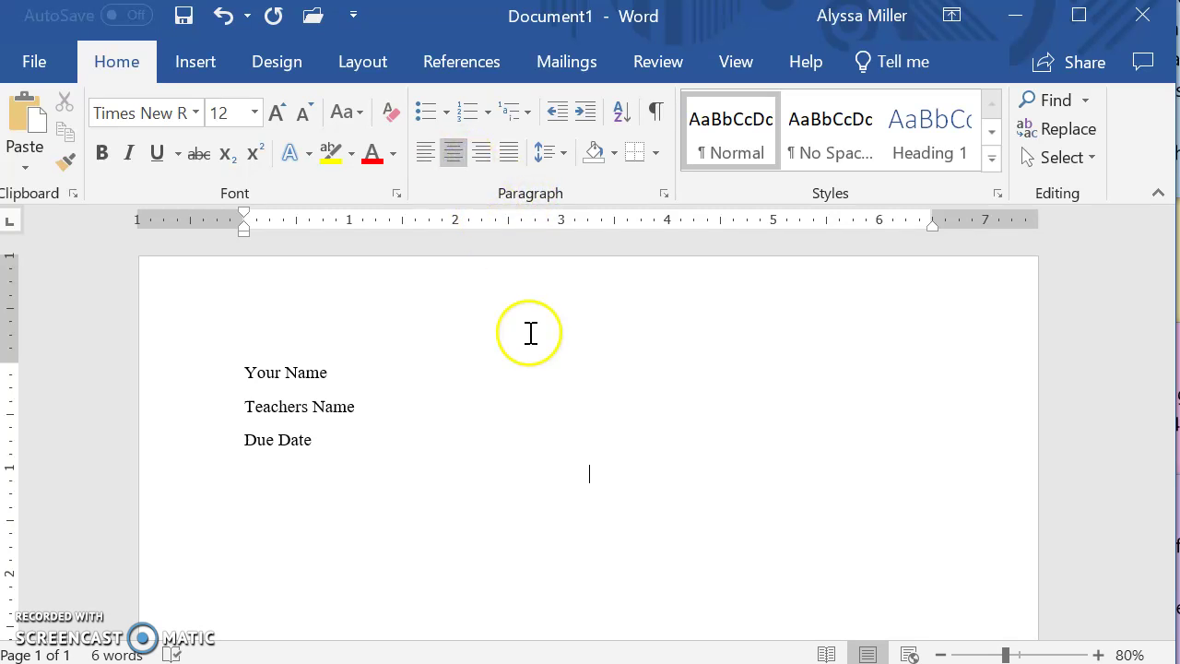
type("Y")
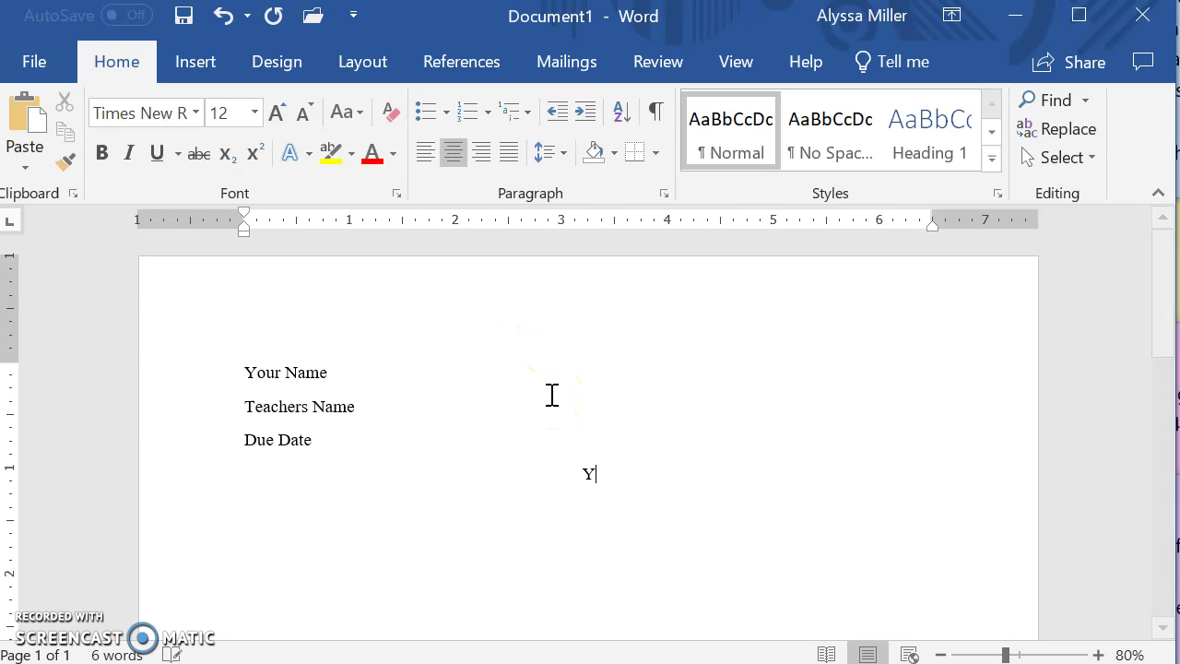
type("o")
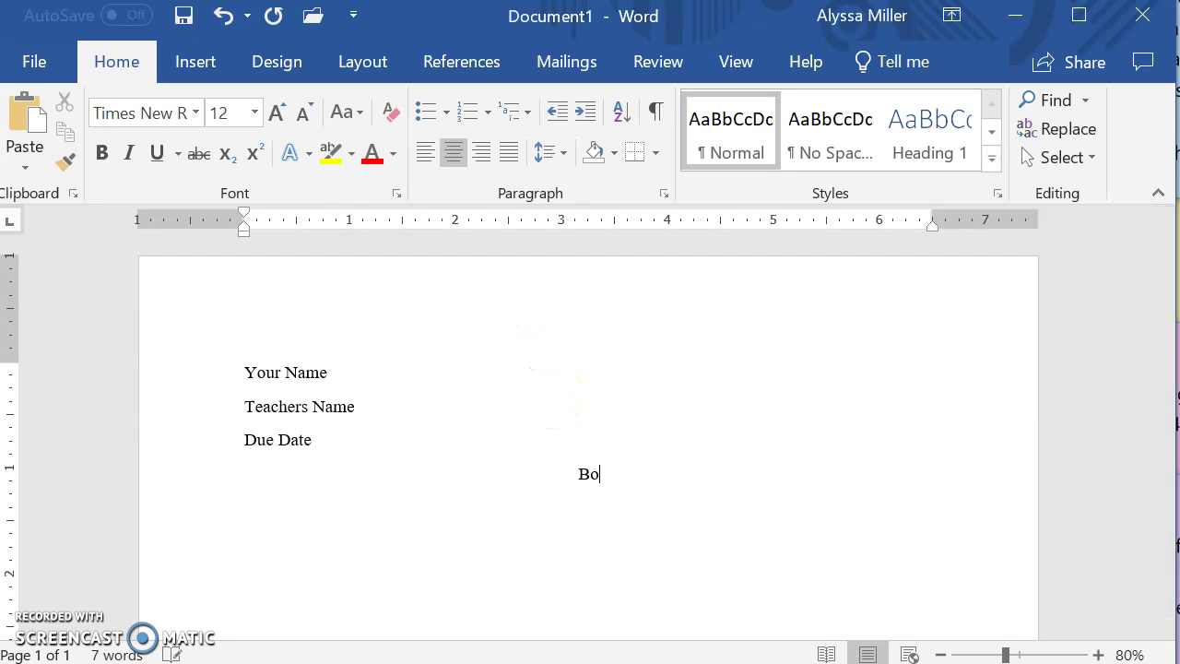
type("uTitle")
left_click(425, 166)
mouse_move(1163, 368)
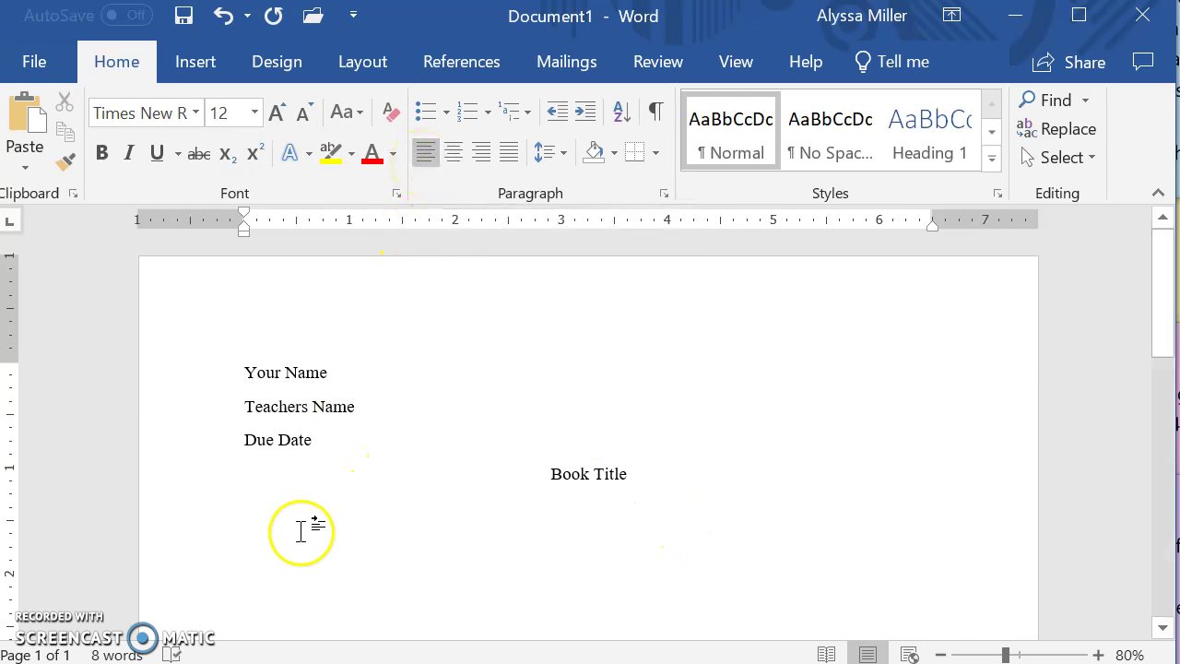
key("Tab")
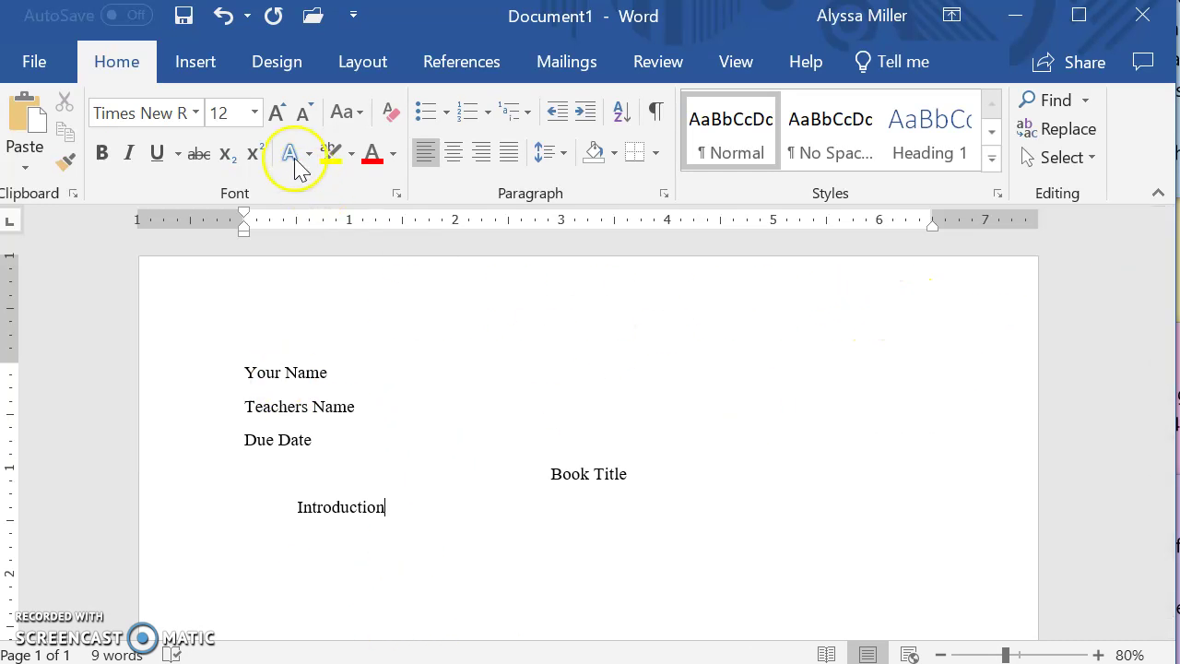
Insert a Plain Number 3 page number at the top right, preceded by 'Your Last Name'.
left_click(195, 62)
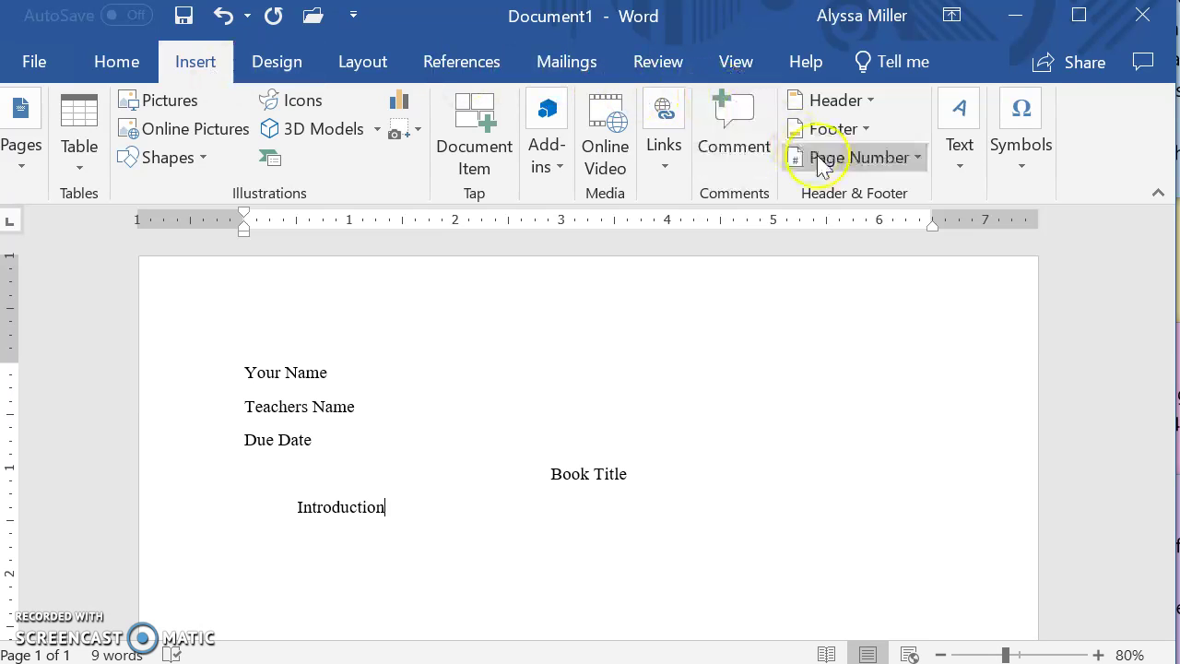
left_click(896, 161)
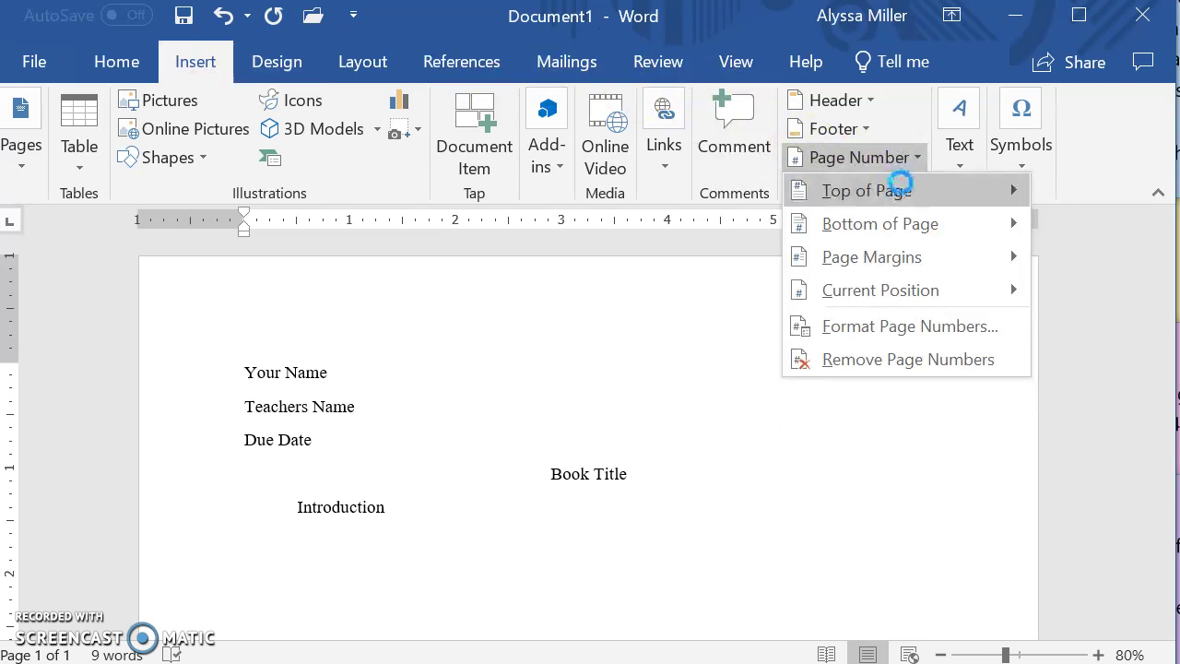
left_click(904, 191)
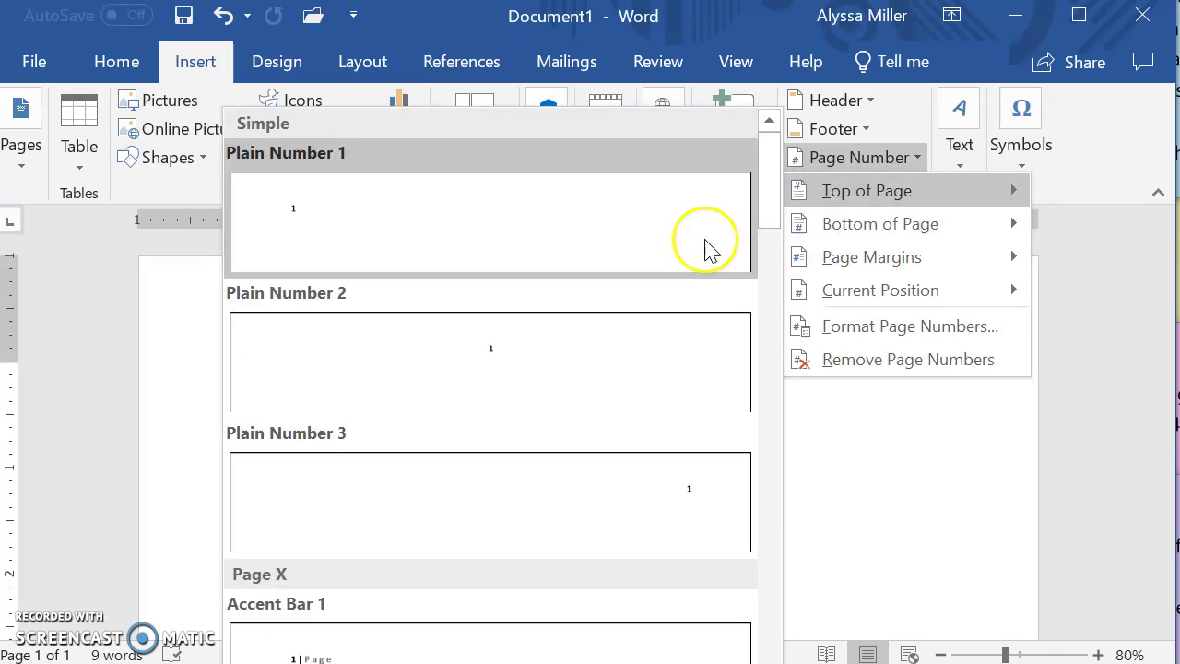
left_click(671, 501)
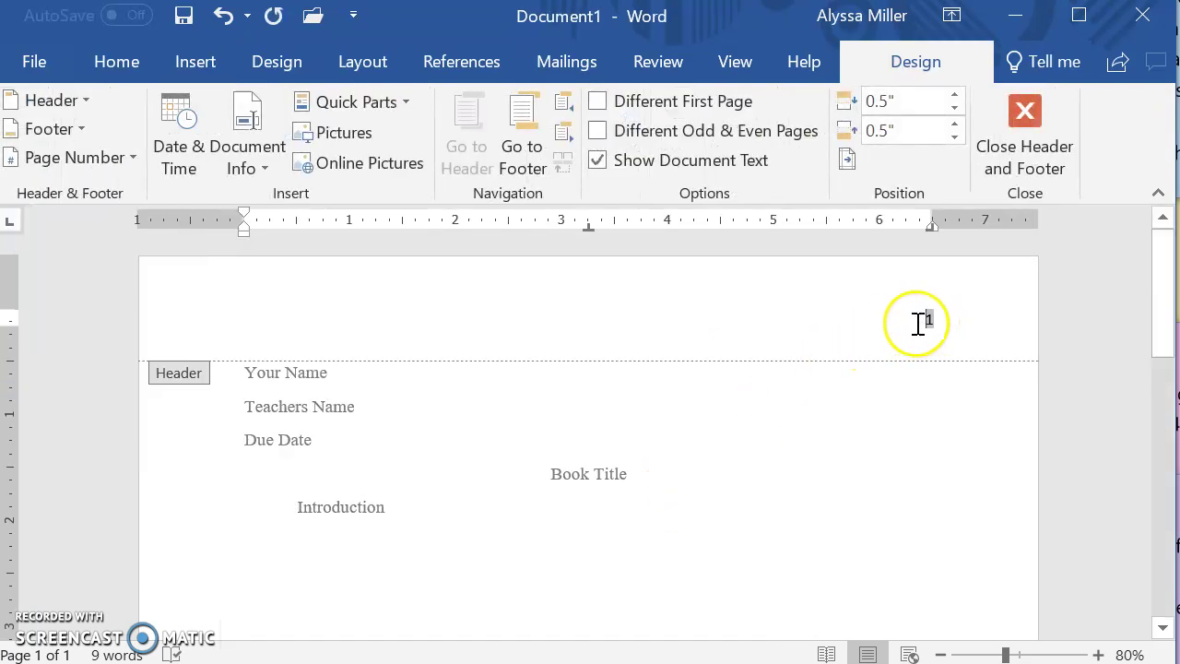
type("Yo")
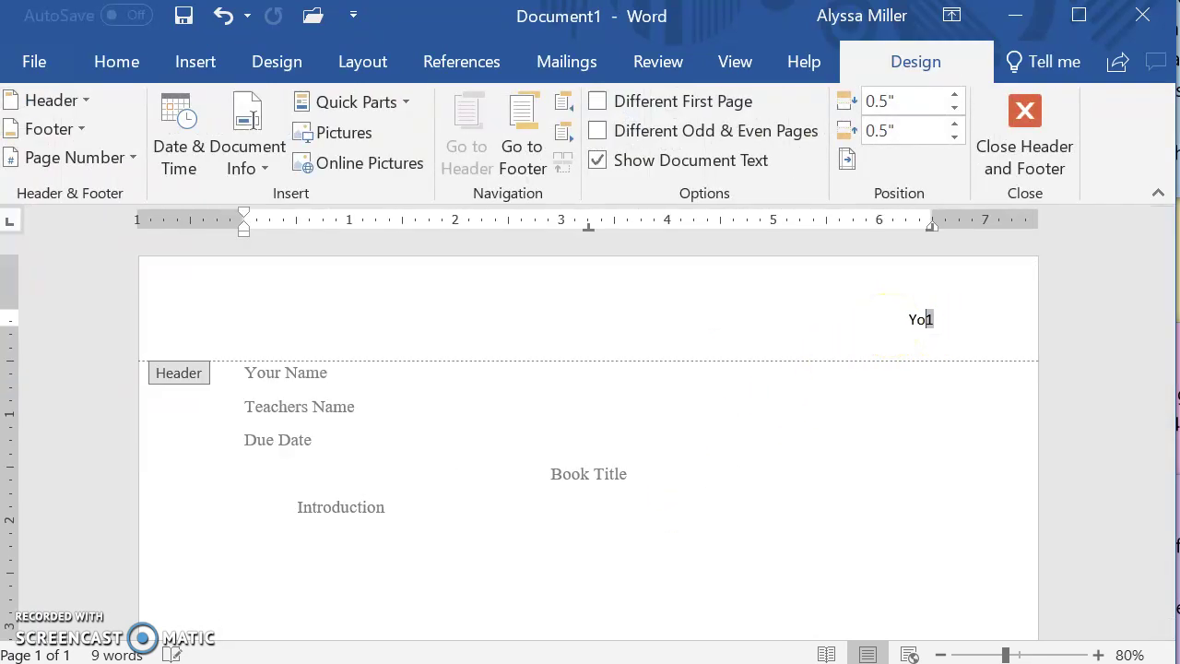
type("N")
type("ame")
Format the header line 'Your Last Name 1' as Times New Roman 12-point.
left_click(1012, 328)
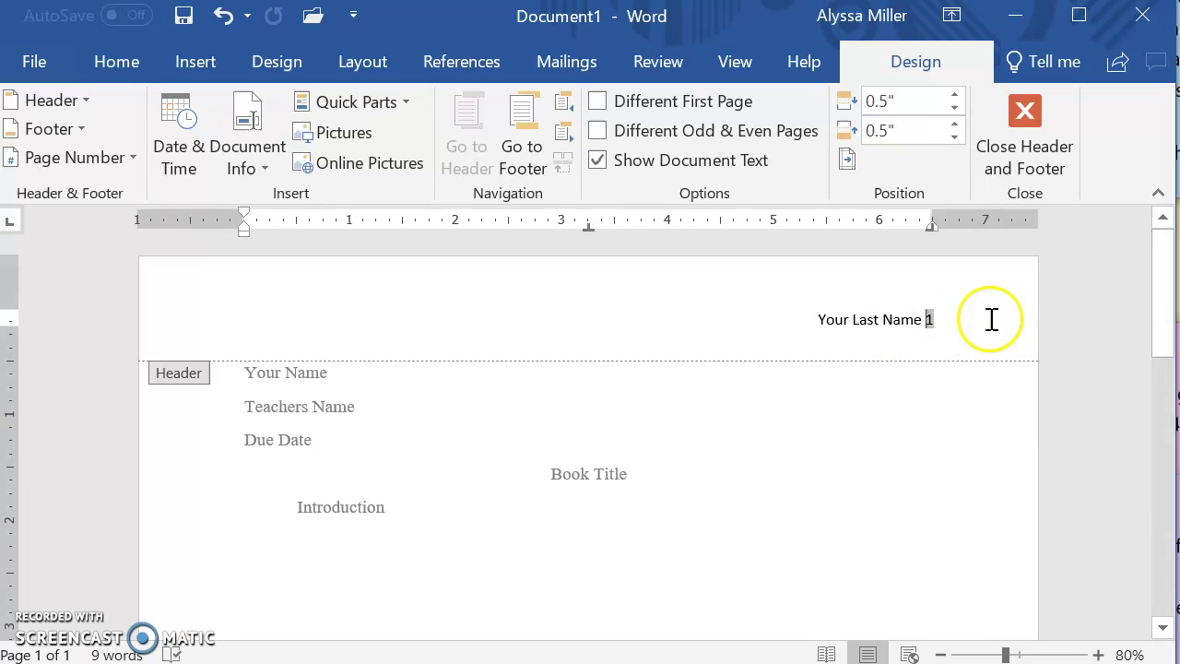
left_click_drag(1012, 328, 807, 319)
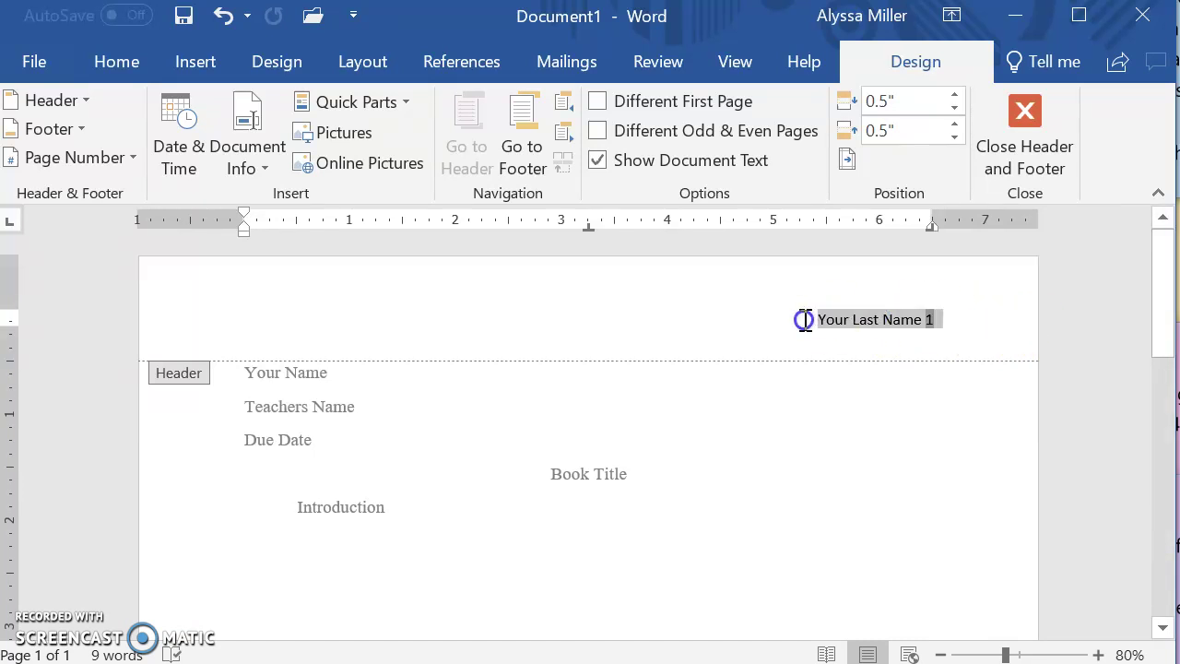
left_click(121, 67)
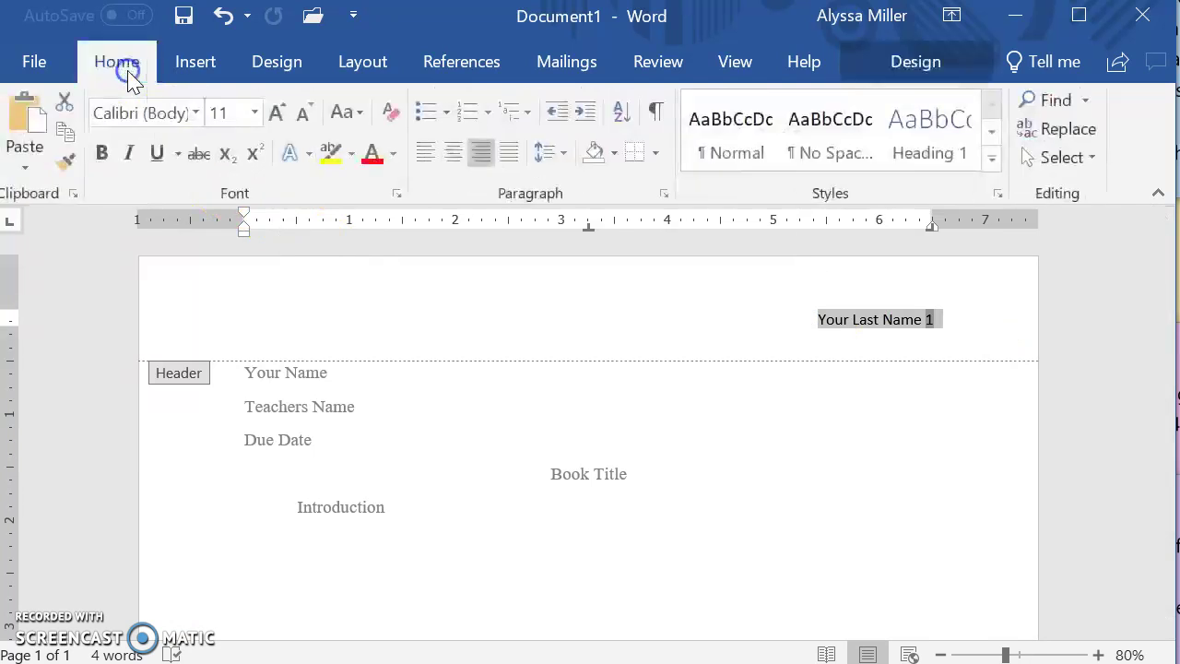
left_click(195, 112)
left_click(199, 270)
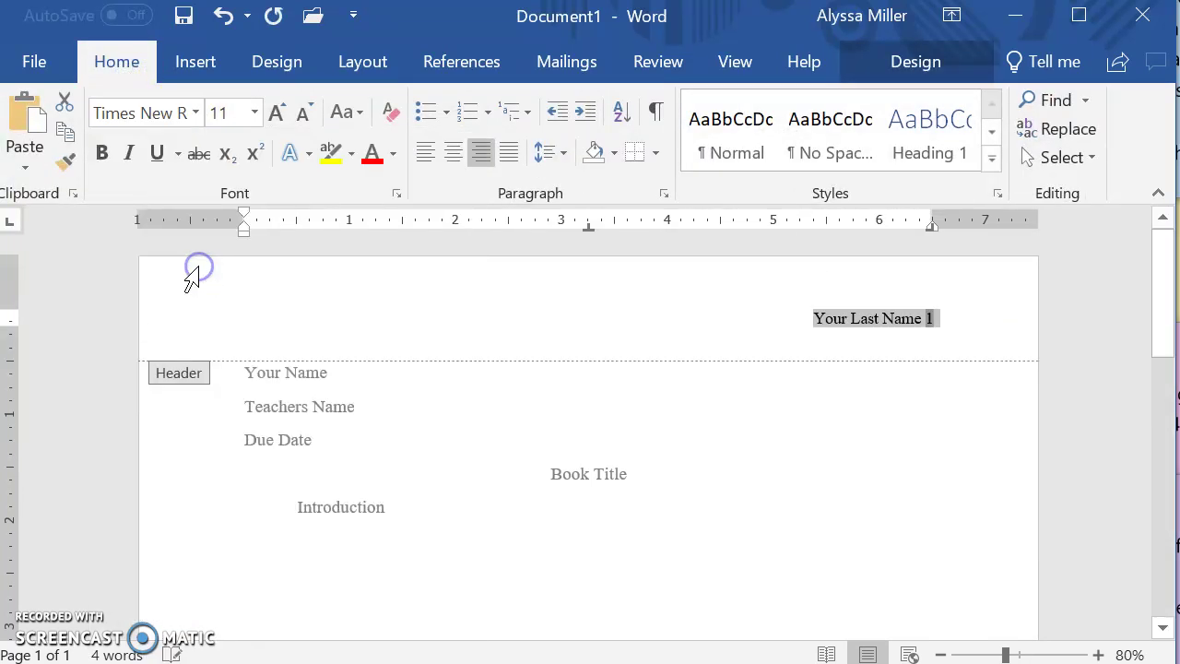
left_click(255, 113)
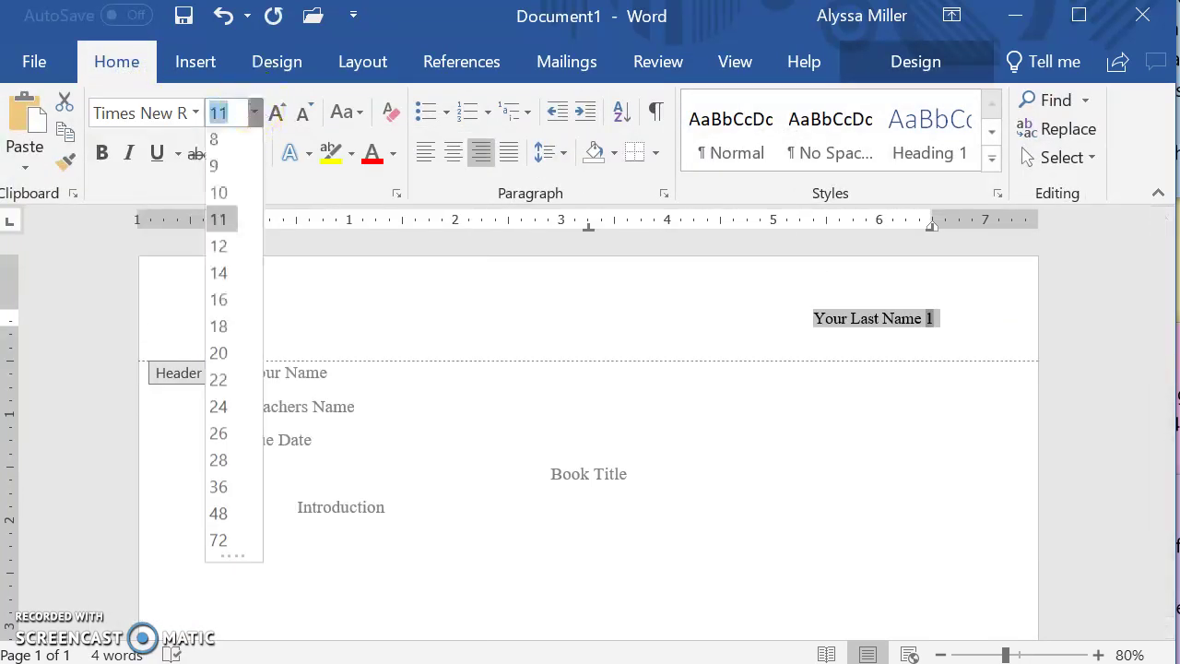
left_click(226, 250)
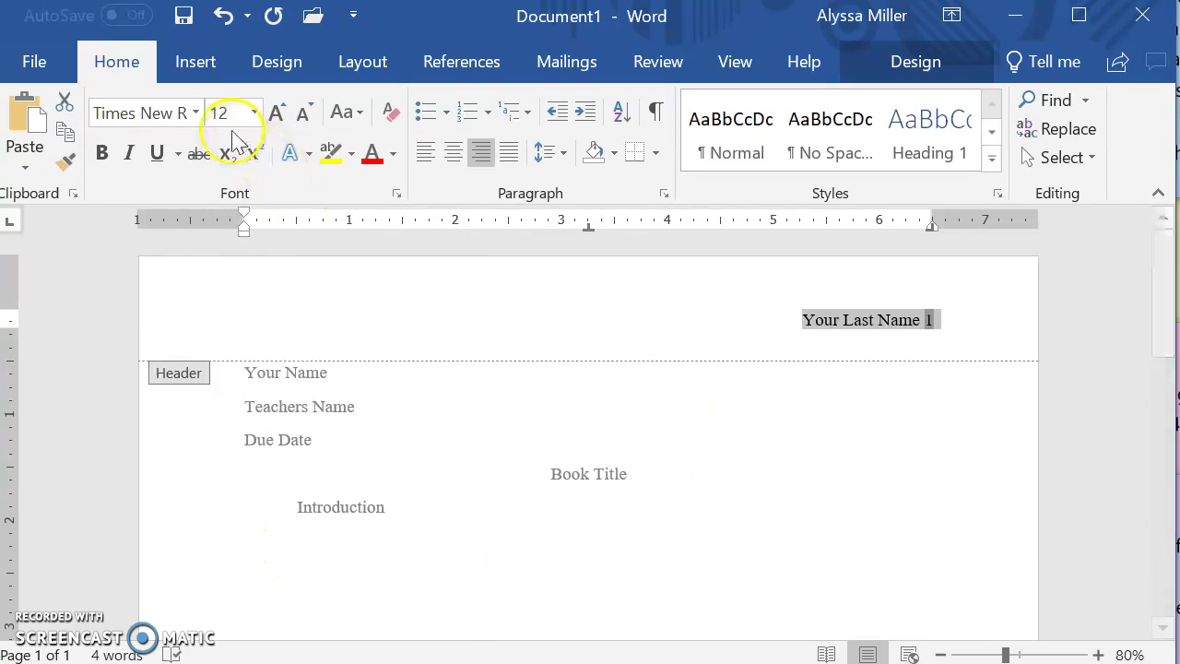
left_click(205, 64)
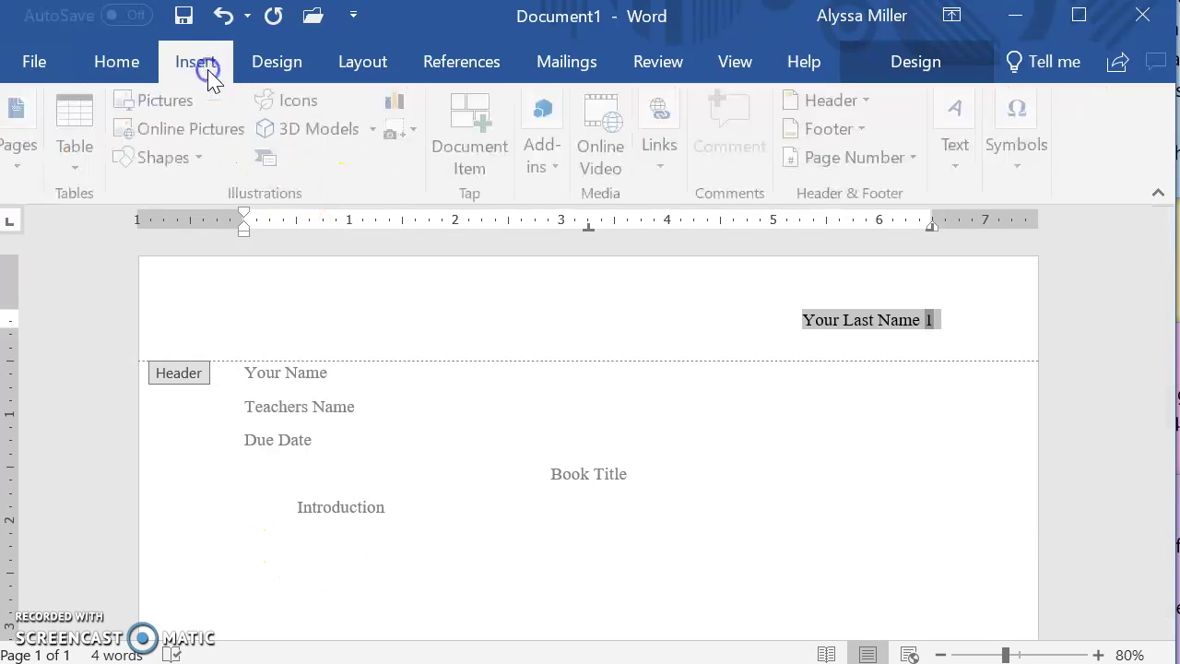
left_click(928, 65)
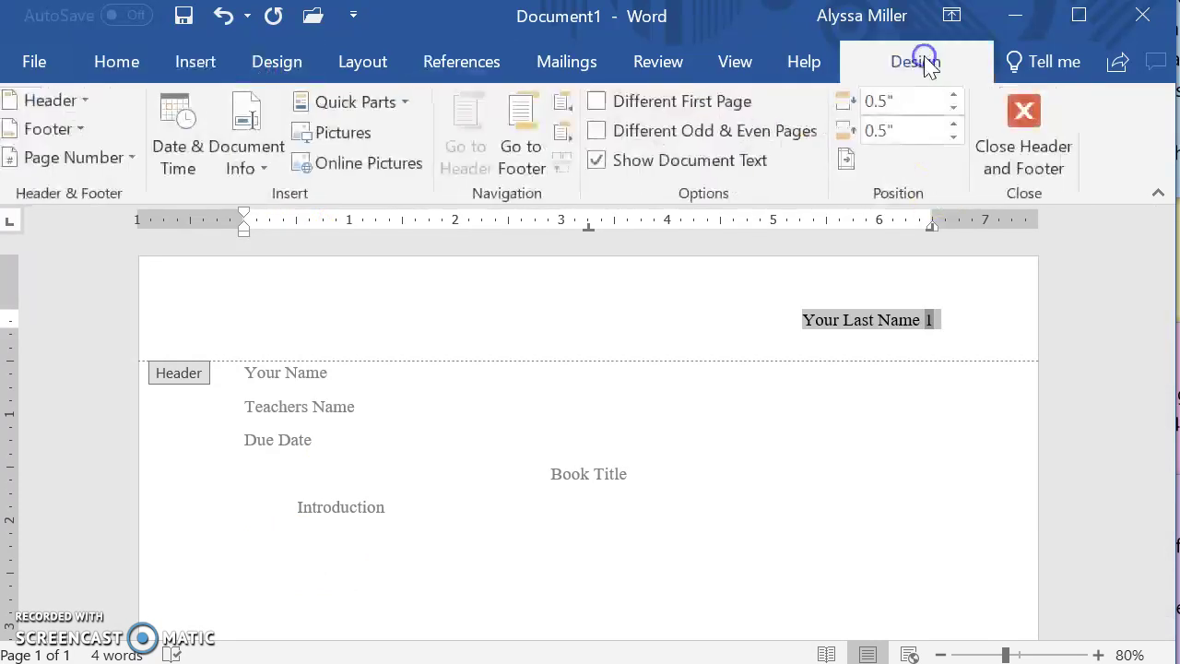
Close the header and add blank lines until a second page begins.
left_click(1061, 166)
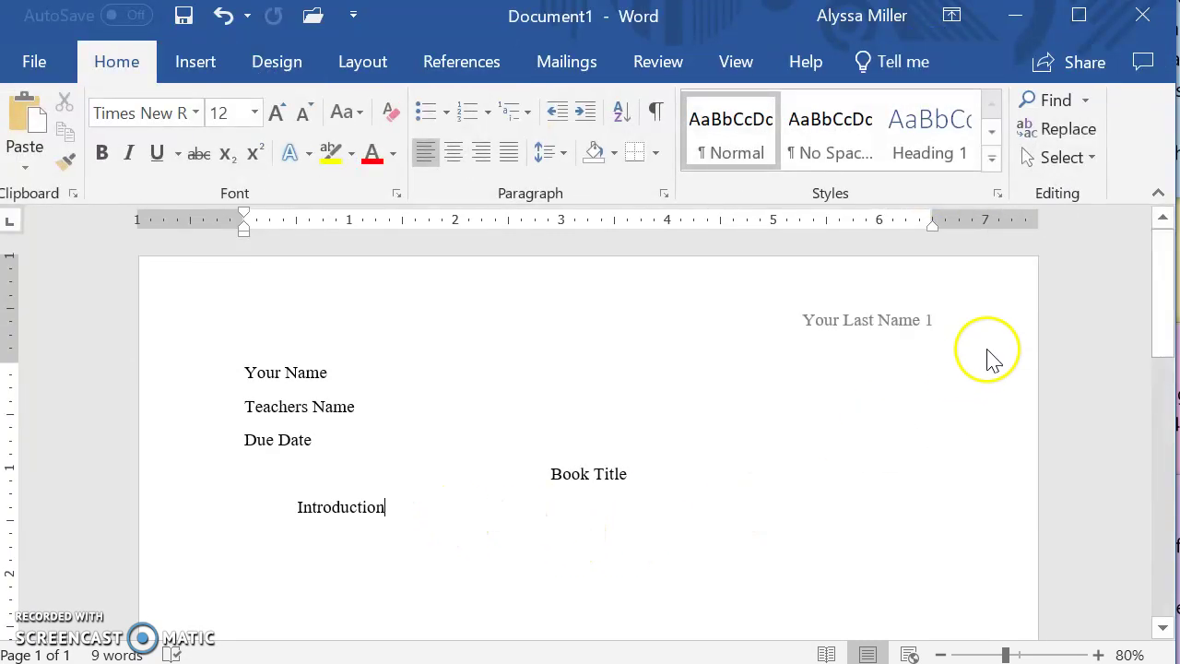
mouse_move(1160, 277)
left_mouse_down()
mouse_move(1160, 524)
mouse_move(1154, 290)
left_mouse_up()
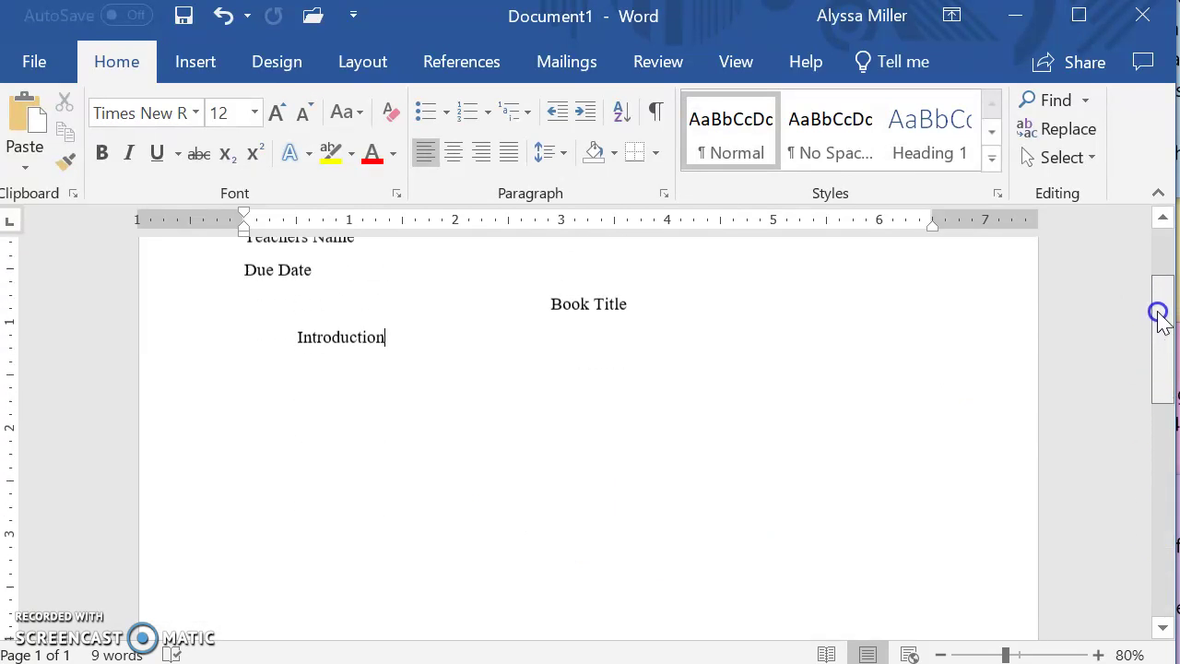
key("Return")
key("Return")
key("Return")
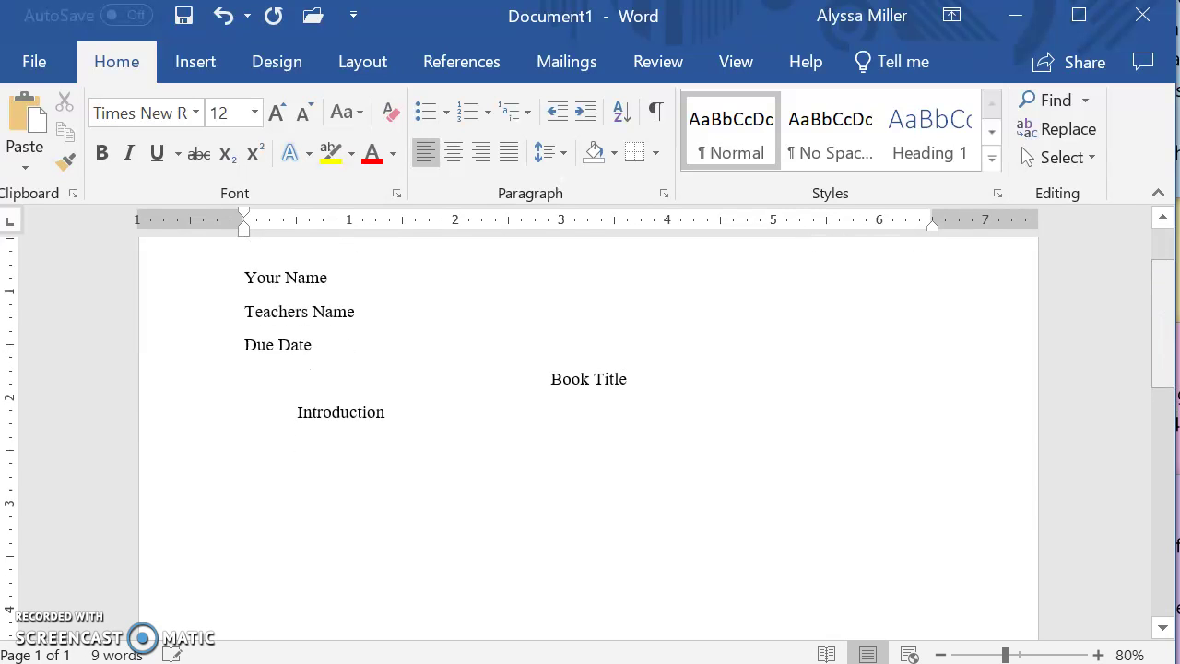
key("Return")
key("Return")
key("Return")
key("Return")
key("Return")
key("Return")
key("Return")
key("Return")
key("Return")
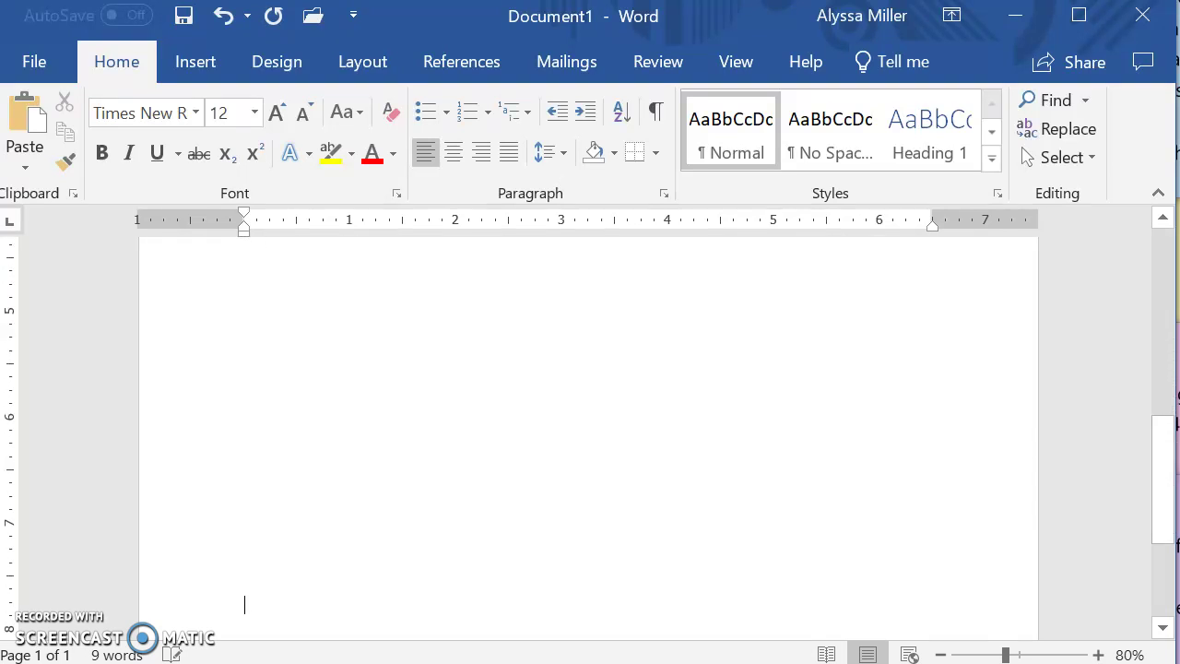
key("Return")
key("Return")
key("Return")
key("Return")
key("Return")
key("Return")
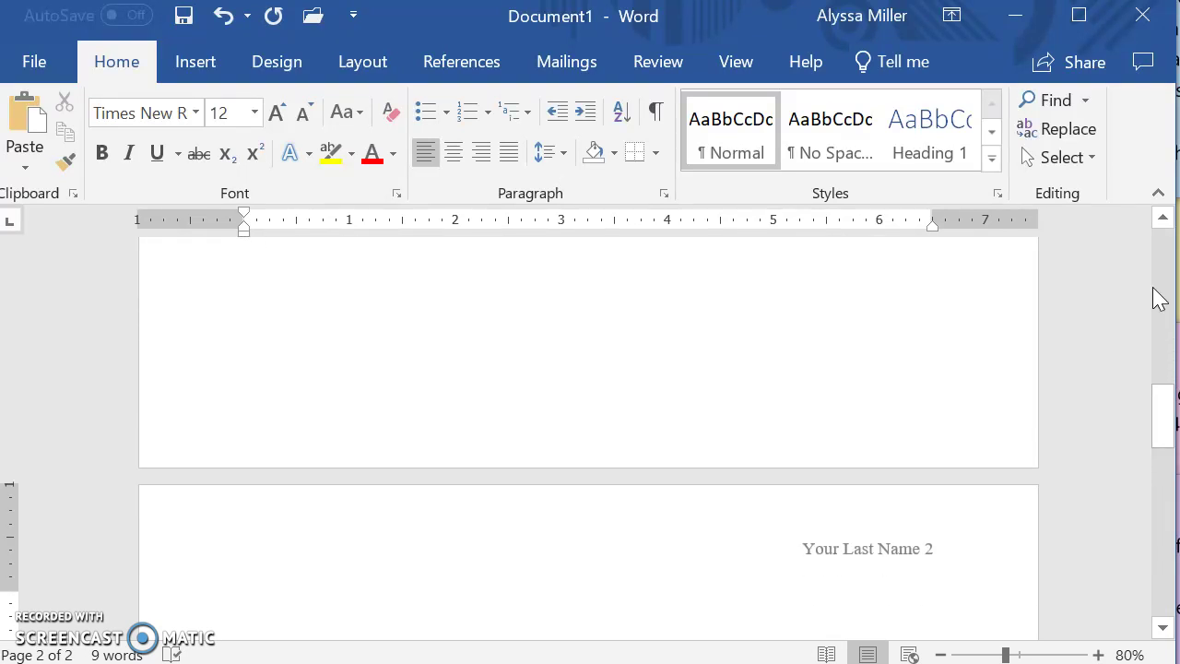
Add a centered 'Works Cited' title with a left-aligned placeholder citation line below.
left_click_drag(1162, 415, 1162, 457)
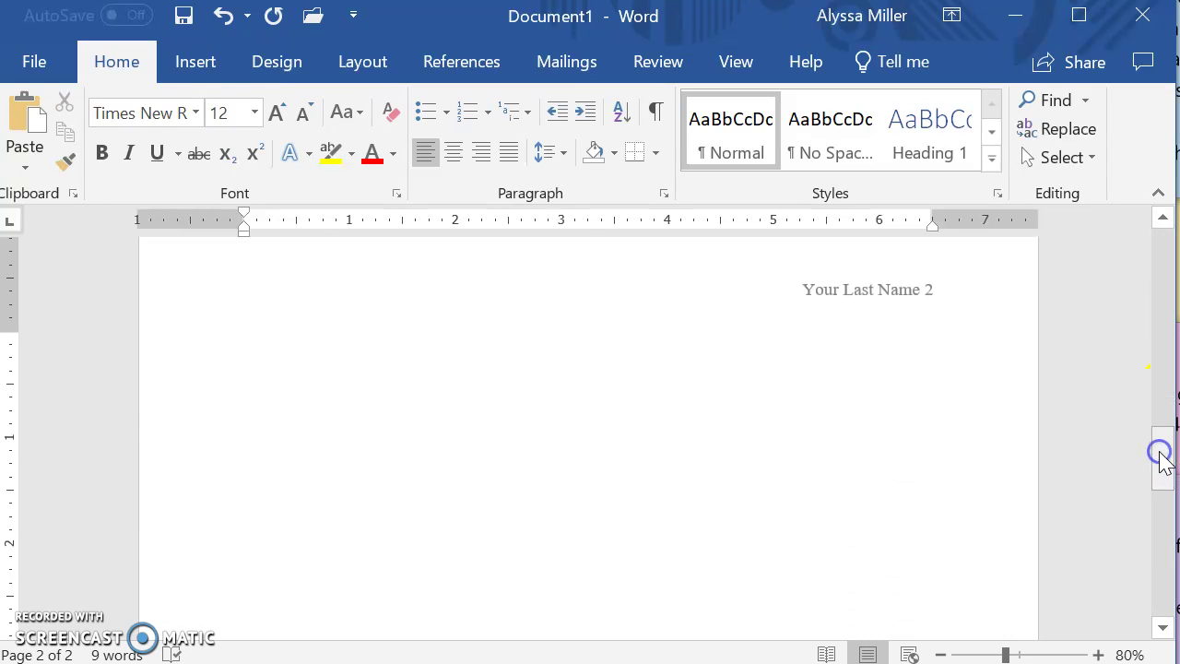
left_click(455, 155)
type("W")
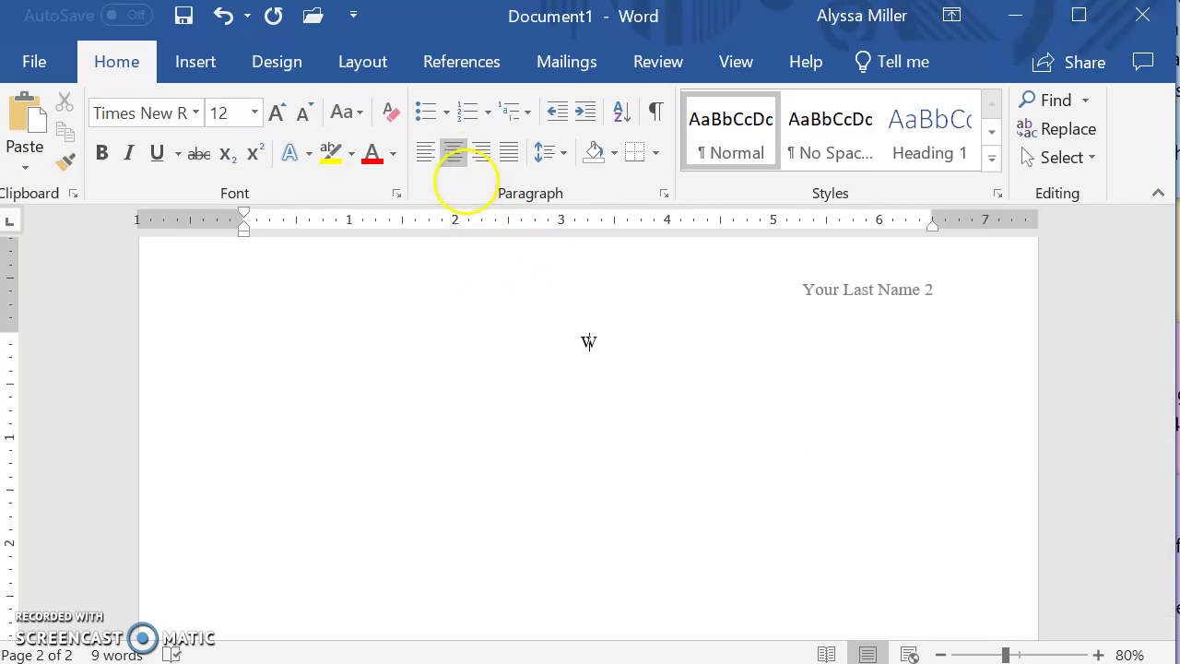
type("orks C")
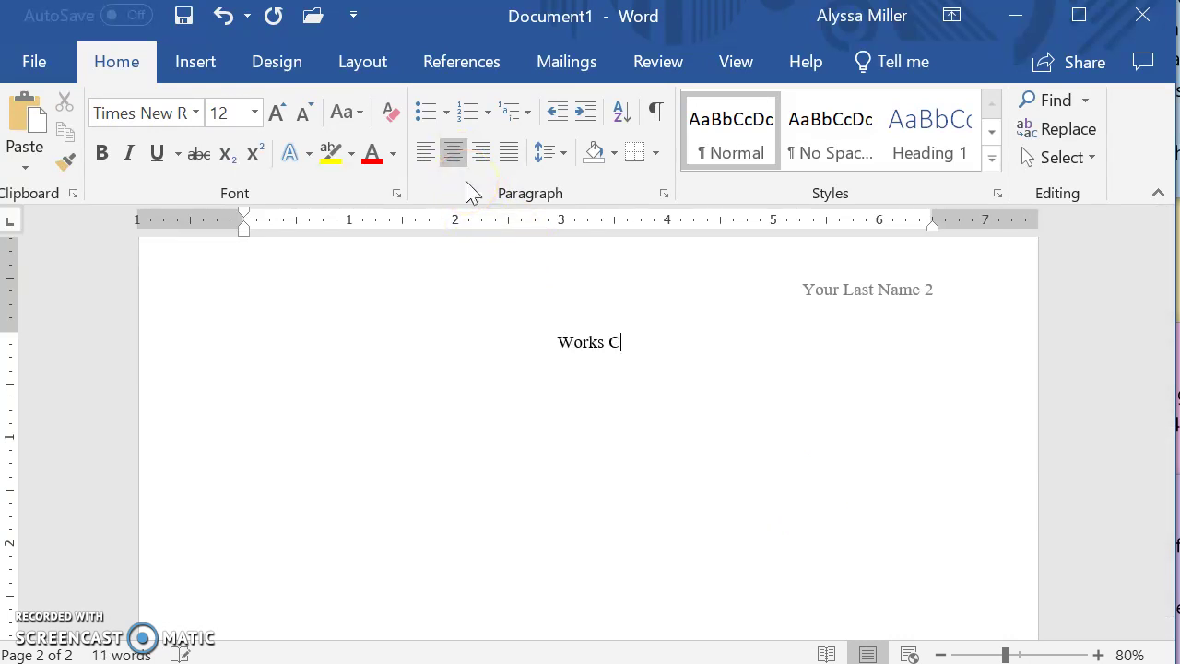
type("ited")
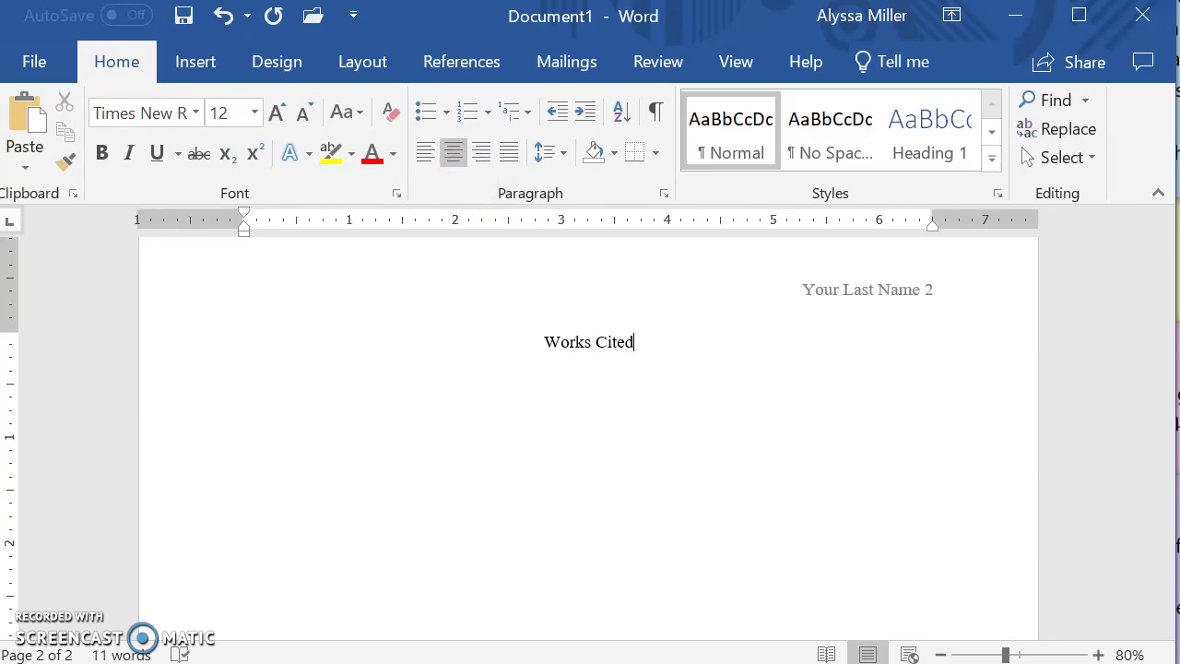
key("Return")
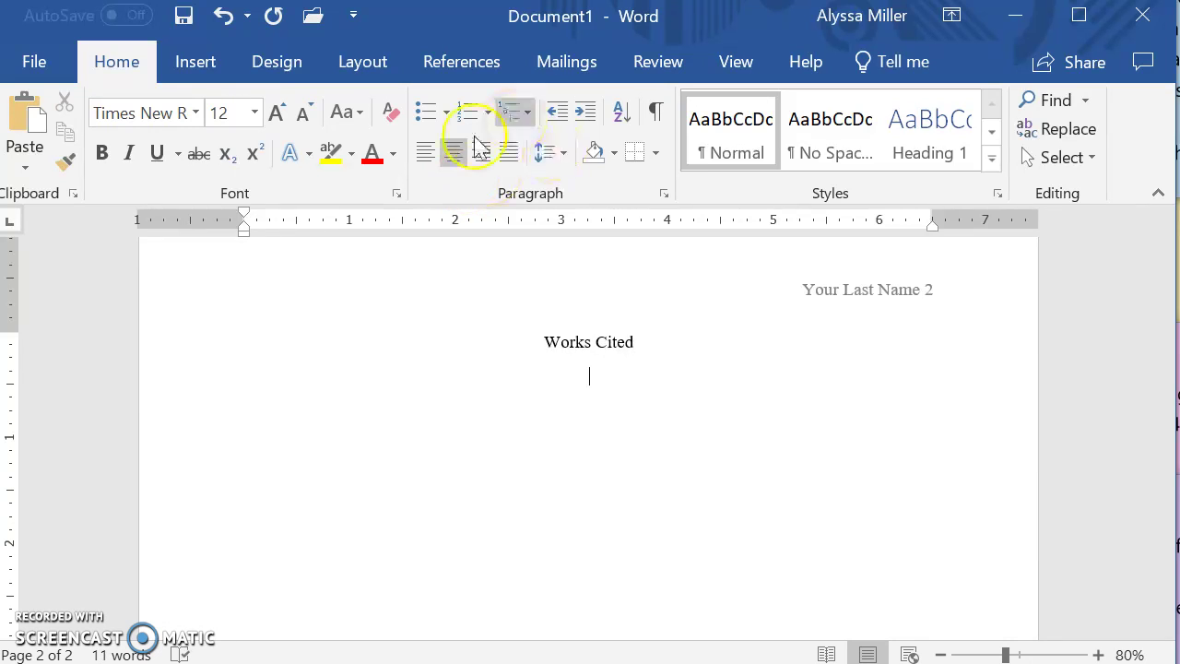
left_click(424, 163)
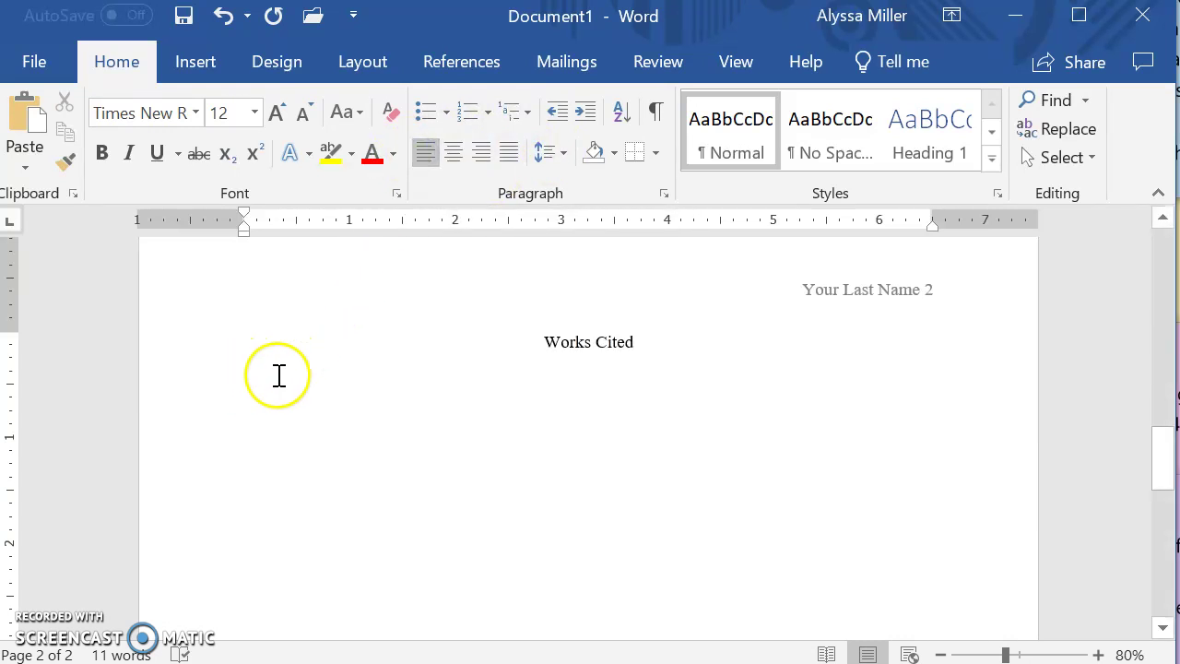
type("Ci")
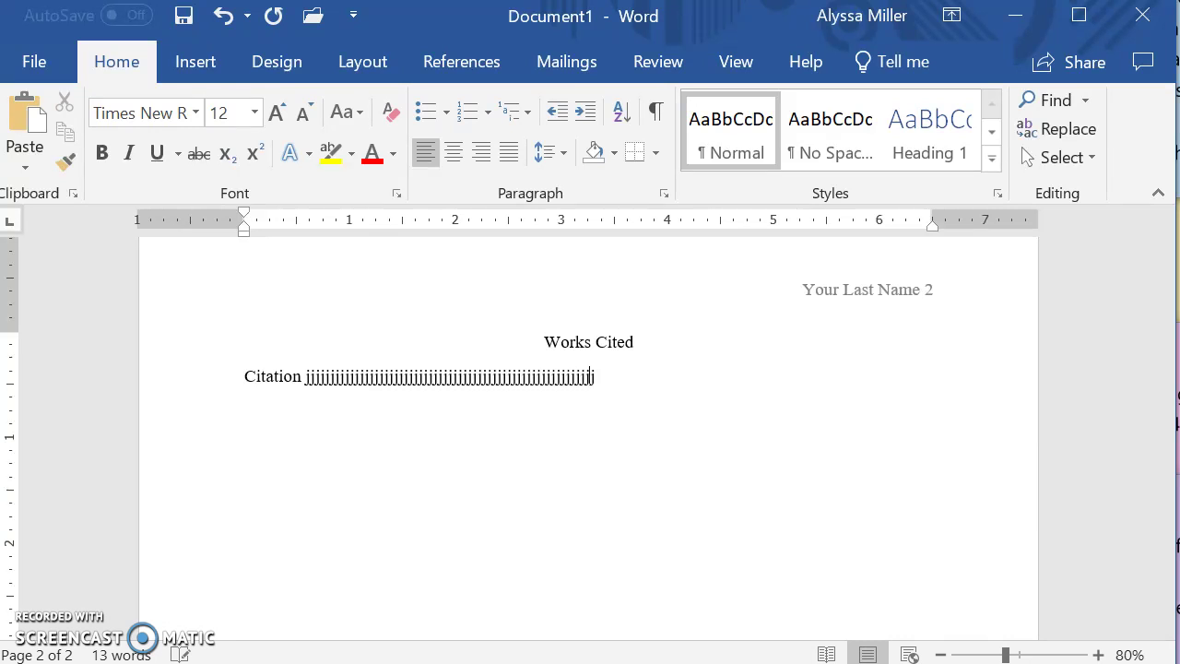
type("jjjjjjjjjjjjjj")
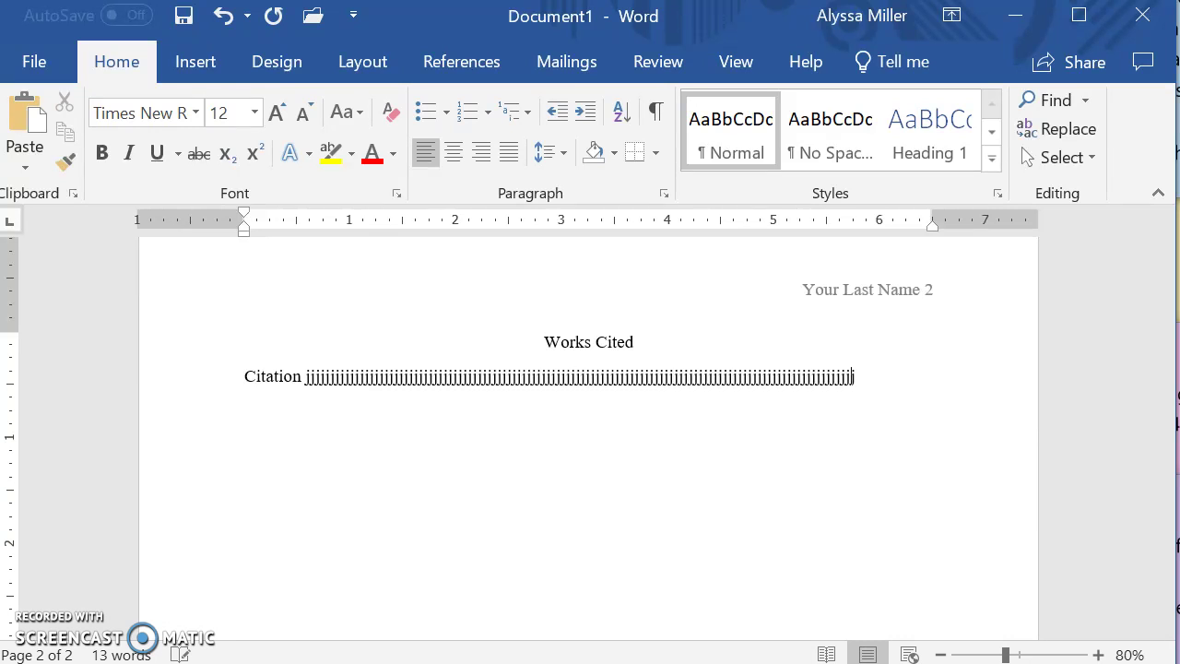
type("jjjjjjjjjjjjjjj")
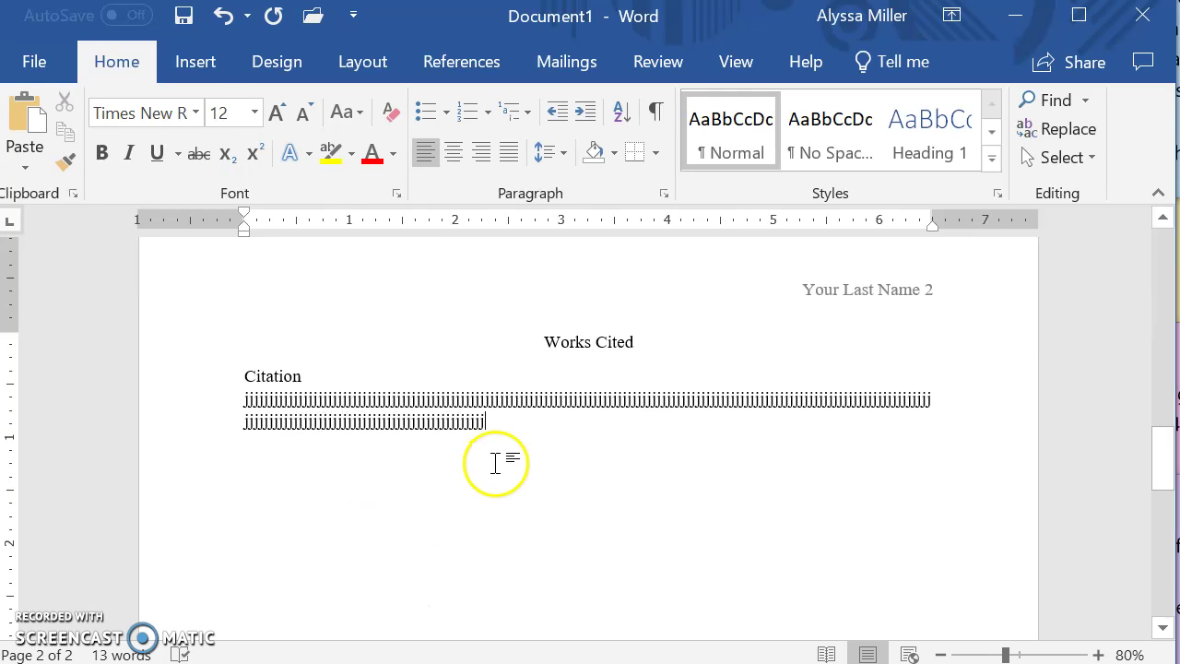
Give the selected citation entry a 0.5-inch hanging indent in the Paragraph dialog.
left_click_drag(490, 426, 249, 381)
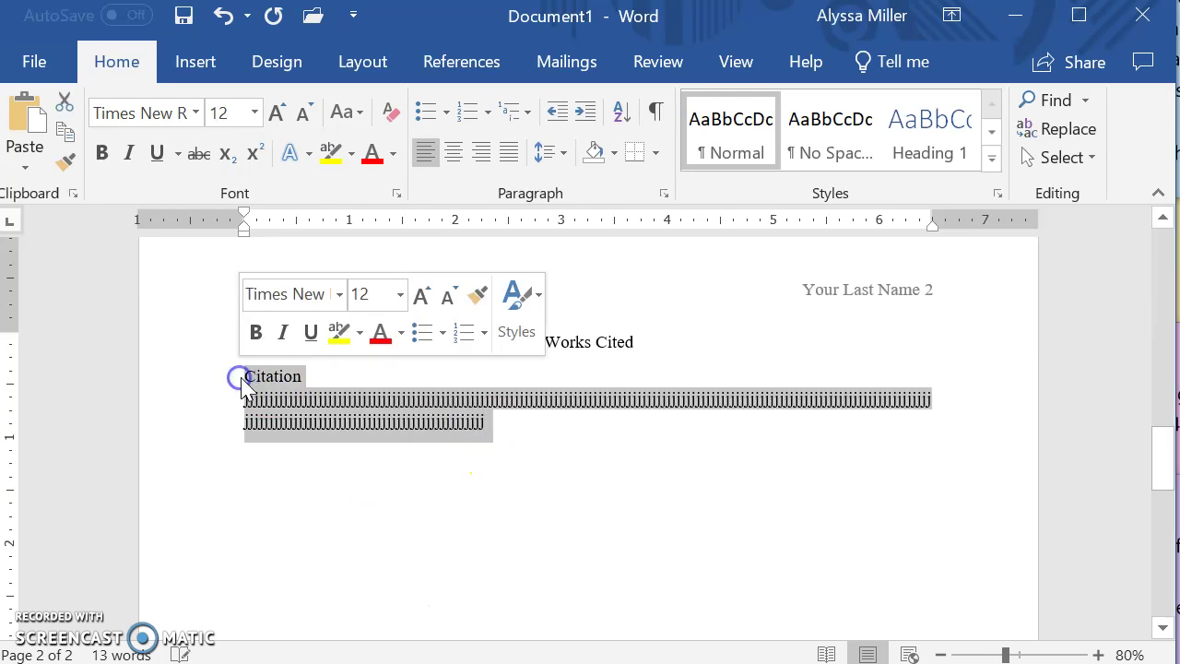
left_click(665, 191)
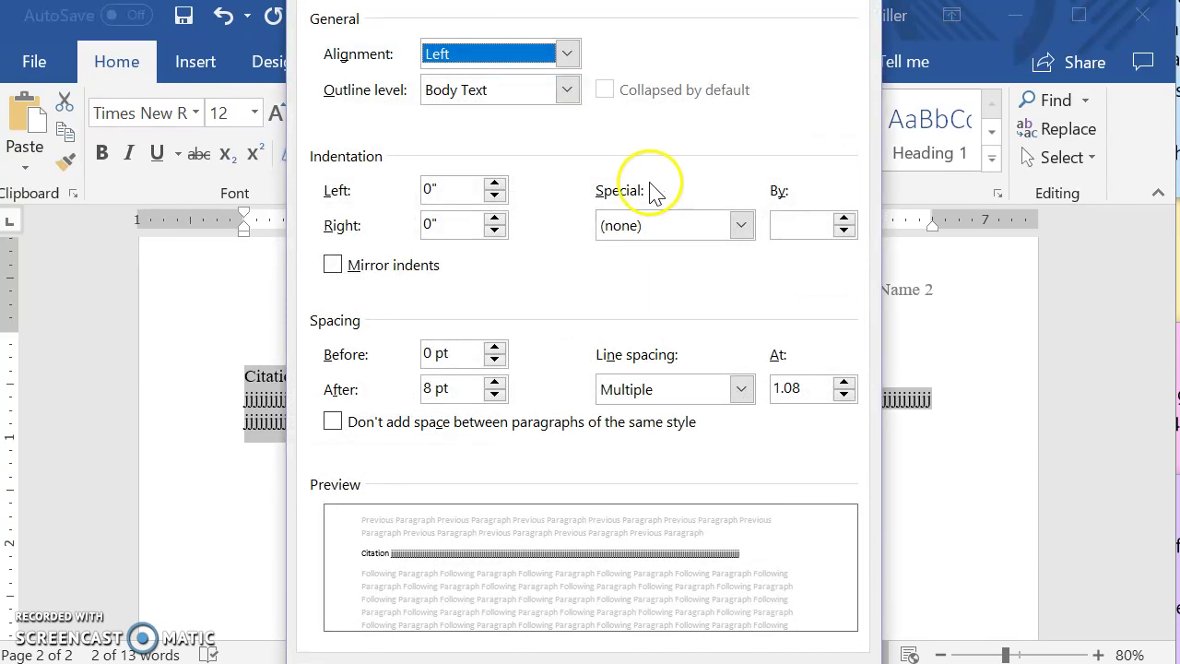
left_click(744, 226)
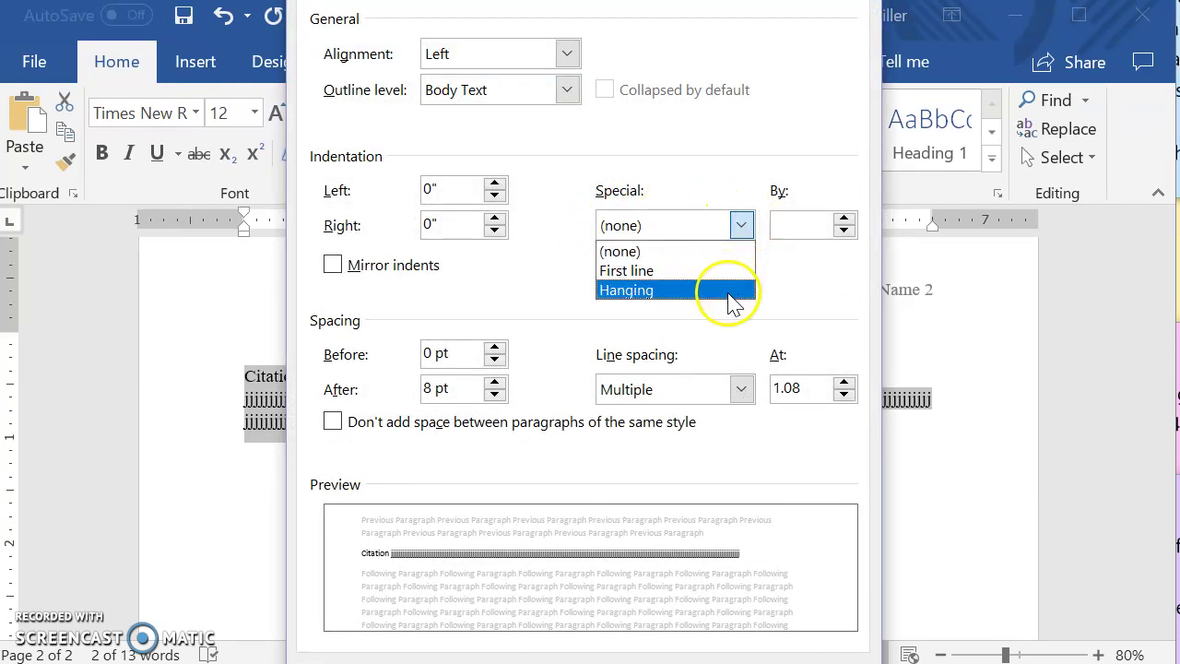
left_click(730, 293)
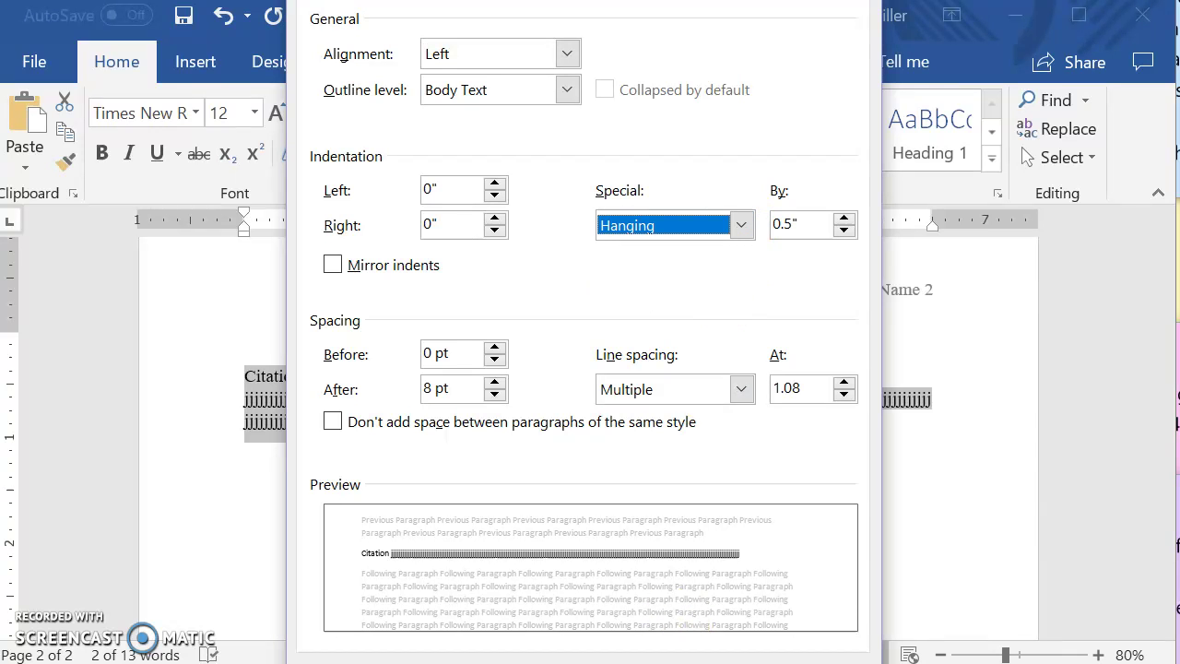
key("Return")
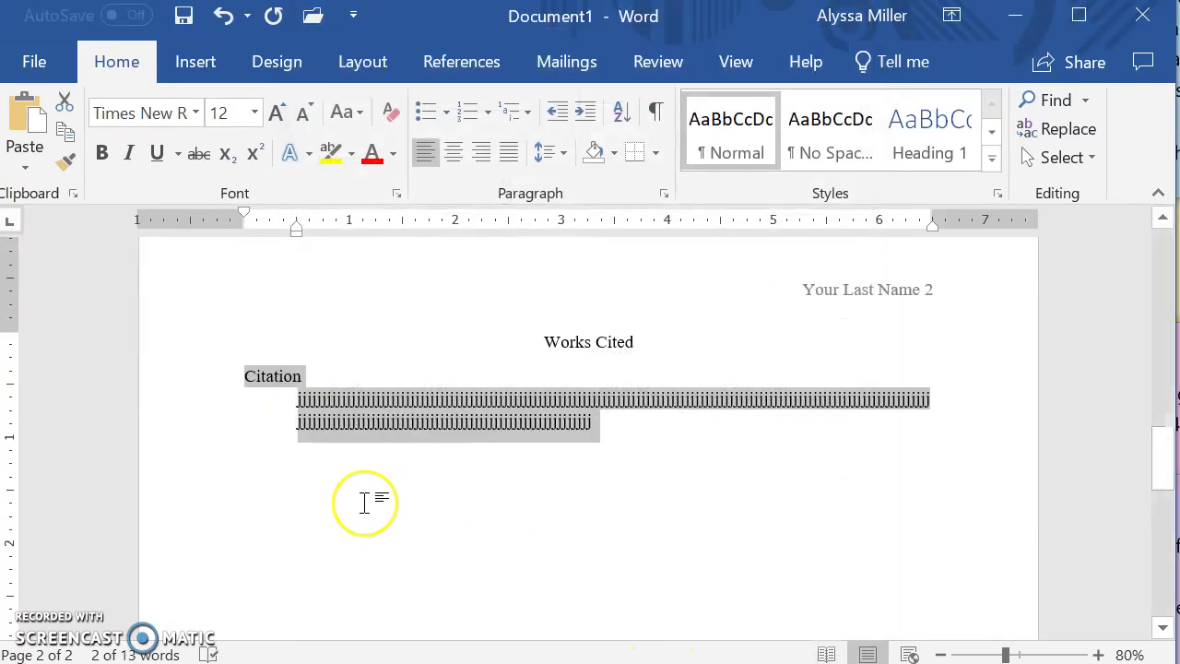
Deselect the citation and scroll back up to page 1.
left_click(365, 501)
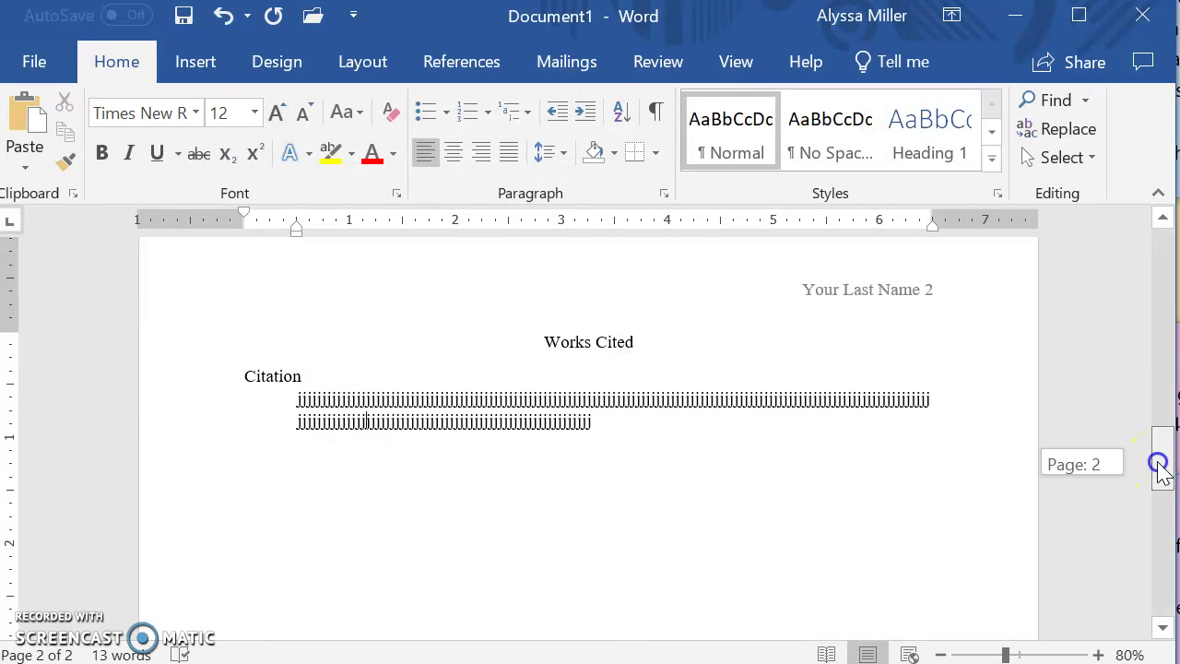
left_click_drag(1163, 472, 1165, 251)
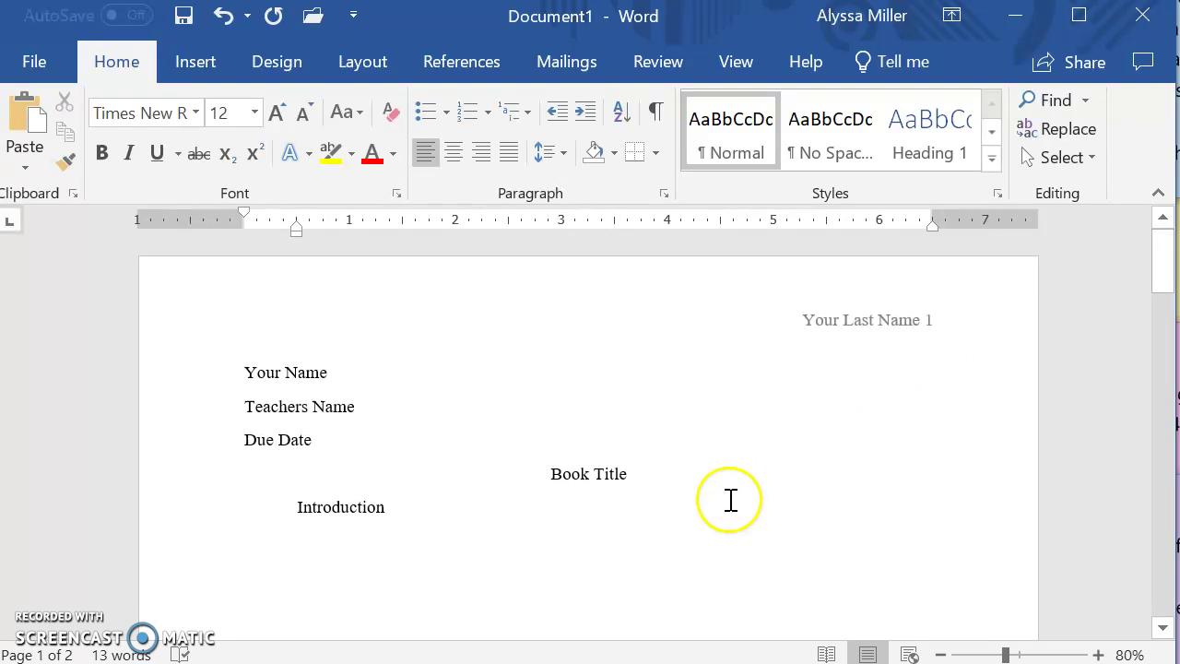